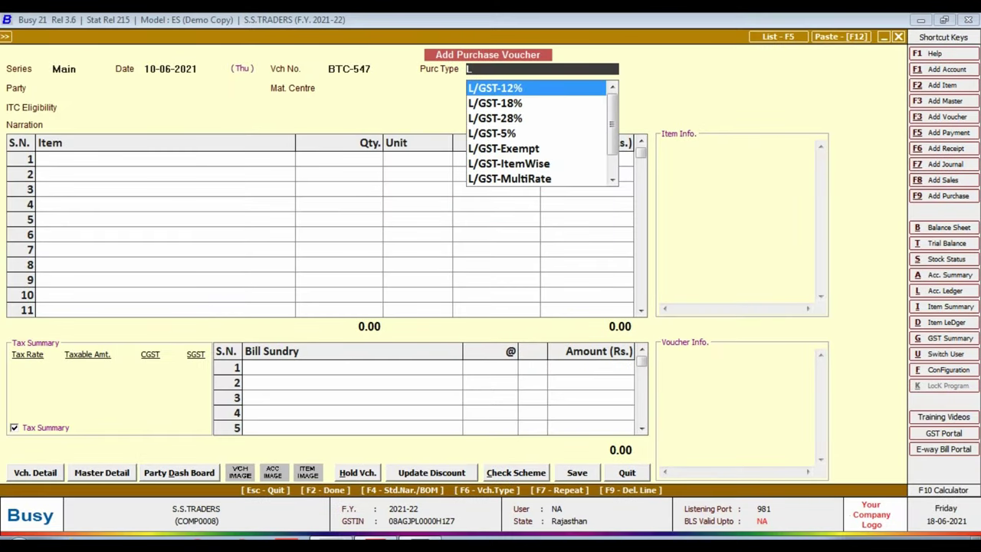
Set the voucher's purchase type to L/GST-ItemWise
key(Down)
key(Down)
key(Down)
key(Down)
key(Down)
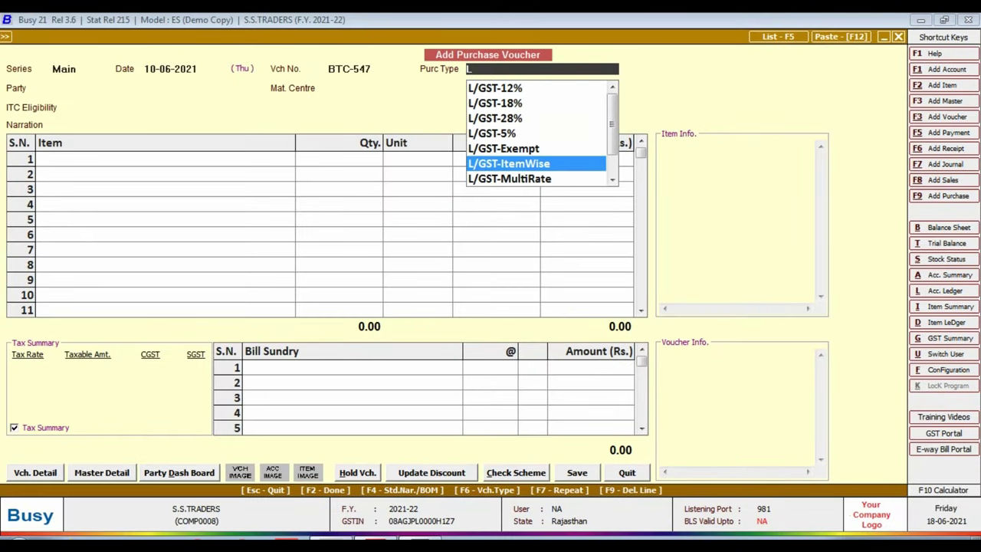
key(Return)
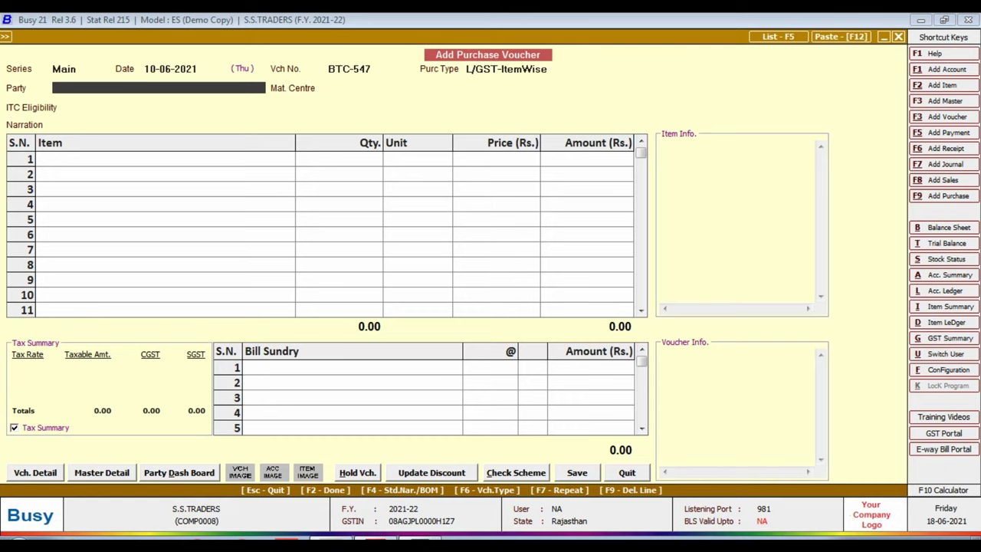
Check the supplier's name on the PDF invoice and start a new account master for the voucher's party
key(alt+Tab)
scroll(498, 307, up, 7)
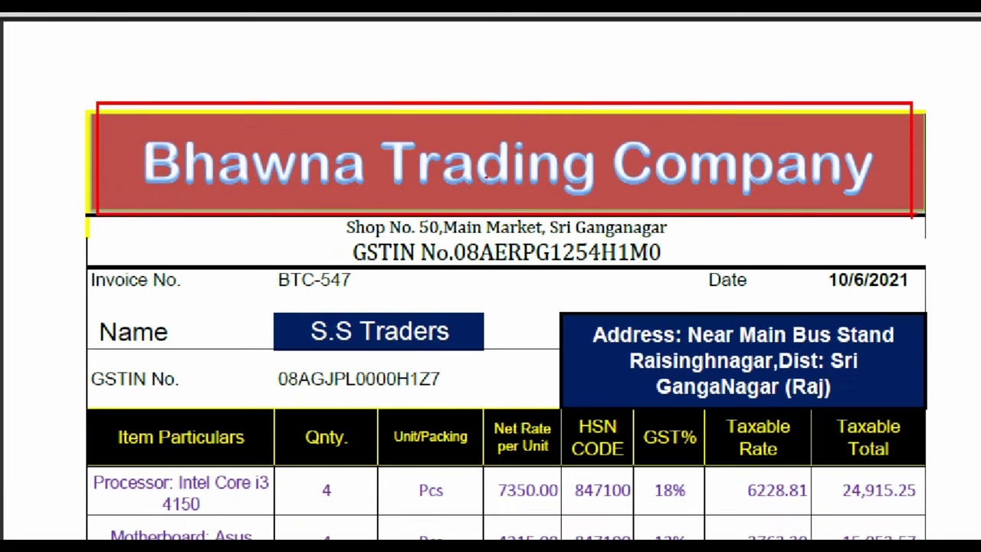
key(alt+Tab)
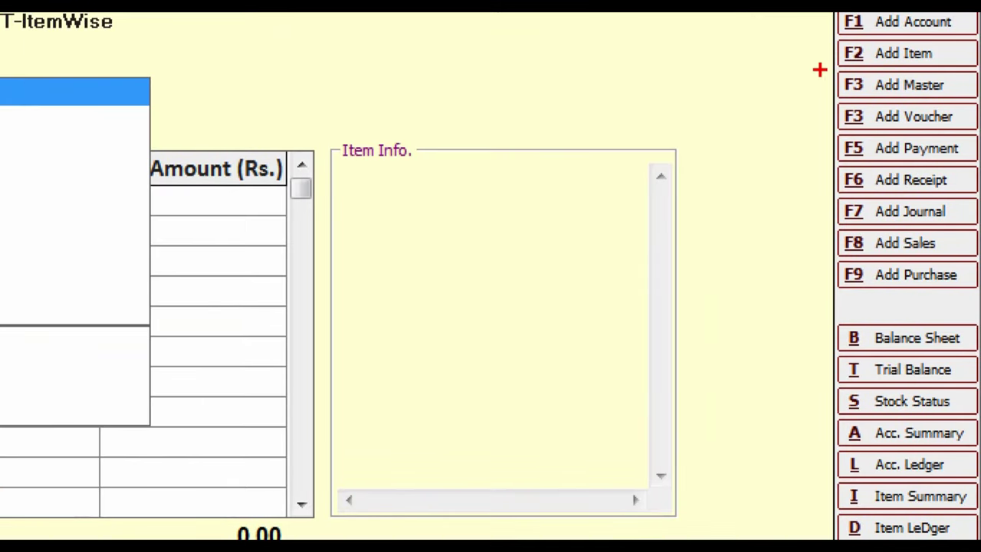
drag(900, 93, 968, 100)
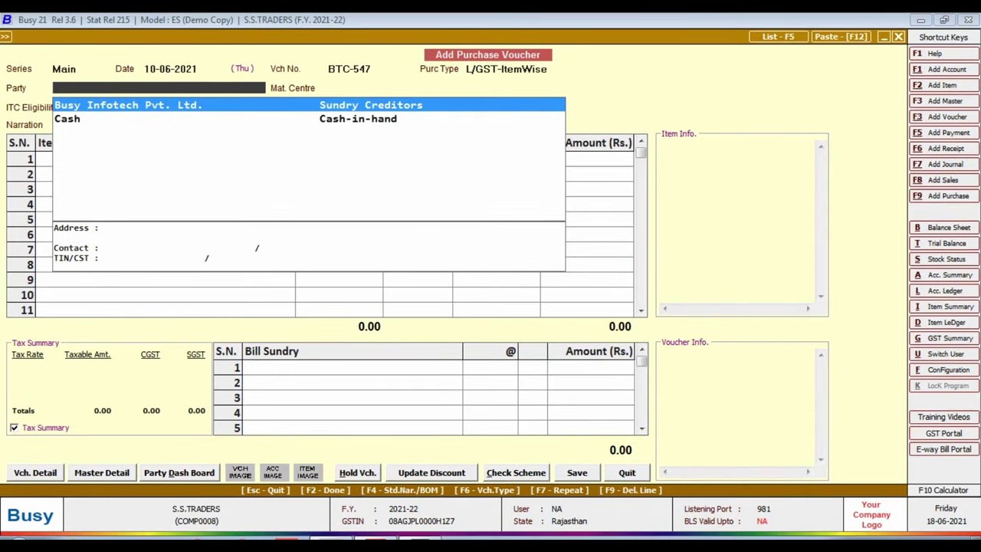
key(F3)
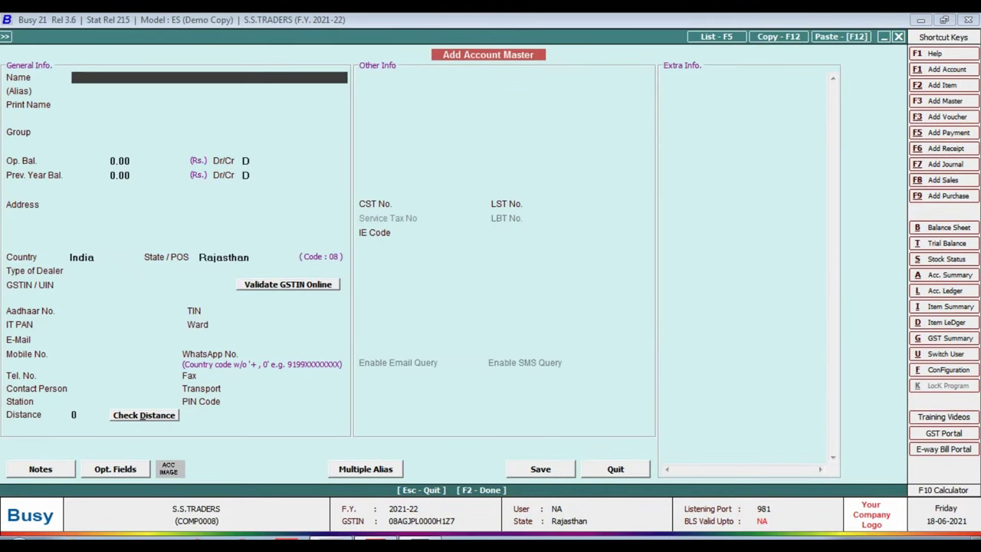
Name the new account BHAWANA TRADING COMPANY, leave the alias empty and keep the same print name
text(BHAR)
key(BackSpace)
key(BackSpace)
text(AWANTA TY)
key(BackSpace)
key(BackSpace)
key(BackSpace)
key(BackSpace)
key(BackSpace)
text(A TRADING)
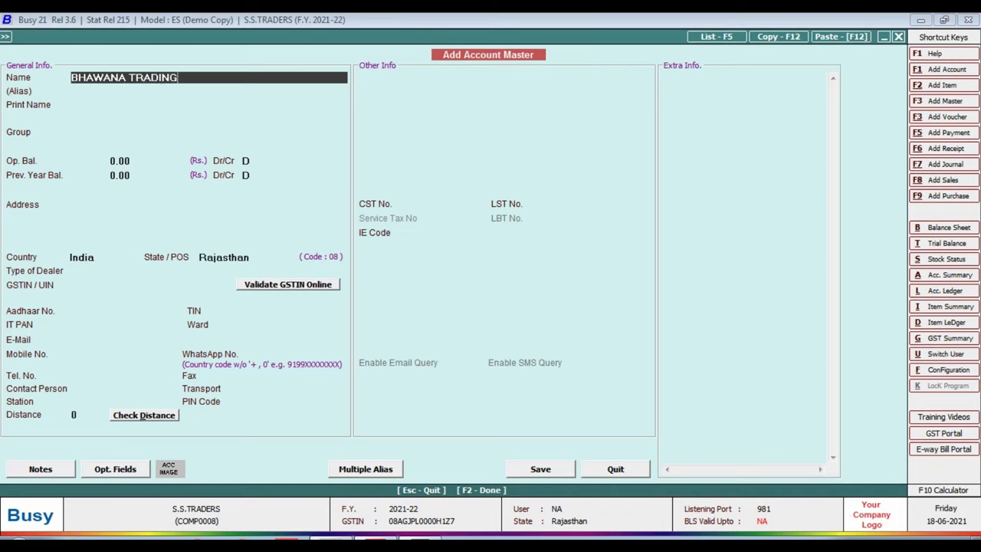
text( COMPANY)
key(Return)
key(Return)
key(Return)
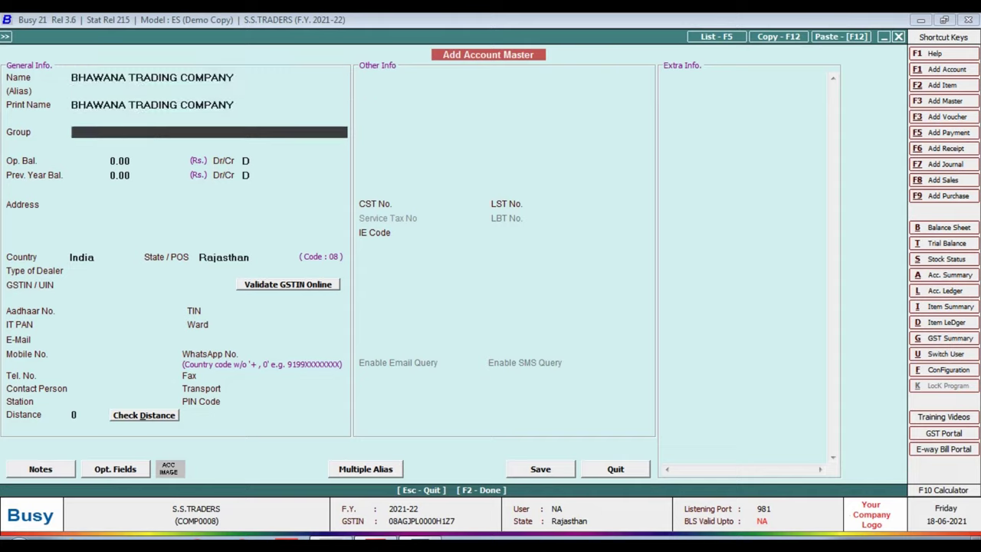
Assign the account to the Sundry Creditors group and accept the default opening and previous-year balances
text(SUND)
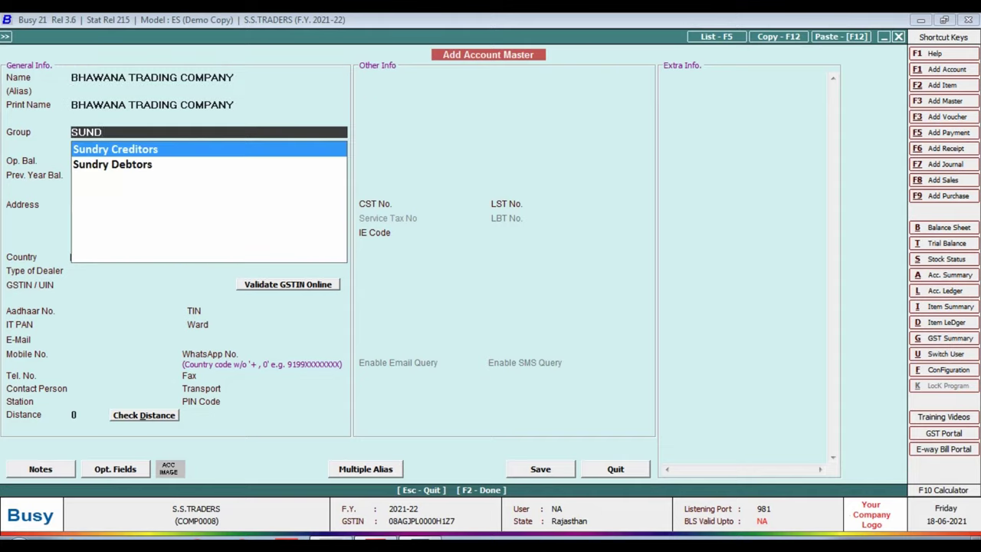
key(Return)
key(Return)
key(Return)
key(Return)
key(Return)
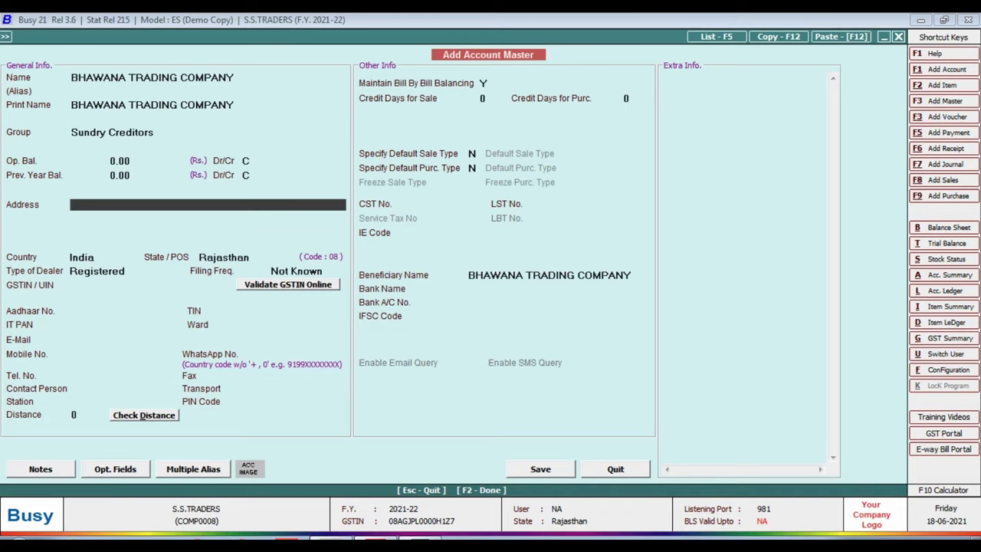
Copy the supplier's address from the PDF invoice into the account's address and keep India as the country
key(alt+Tab)
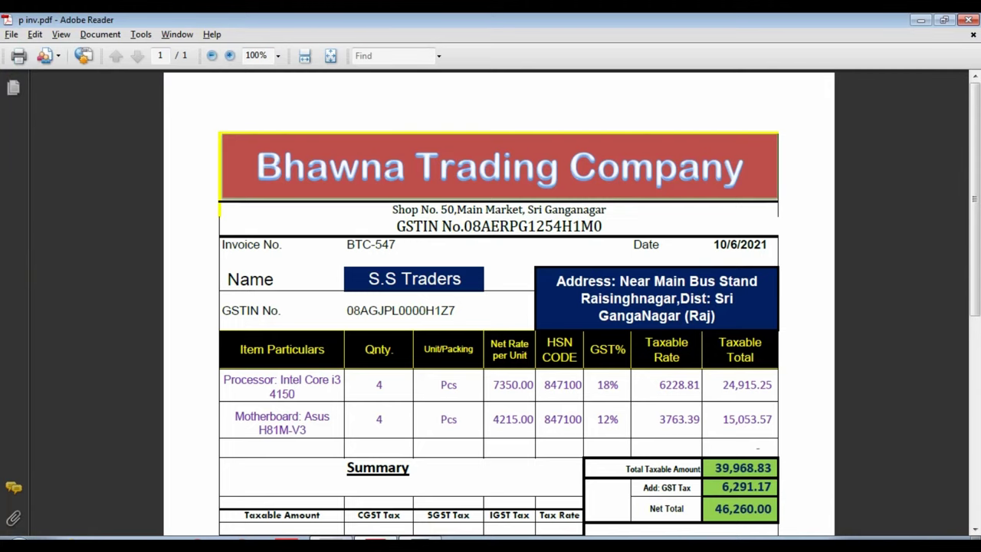
drag(392, 209, 607, 209)
key(ctrl+c)
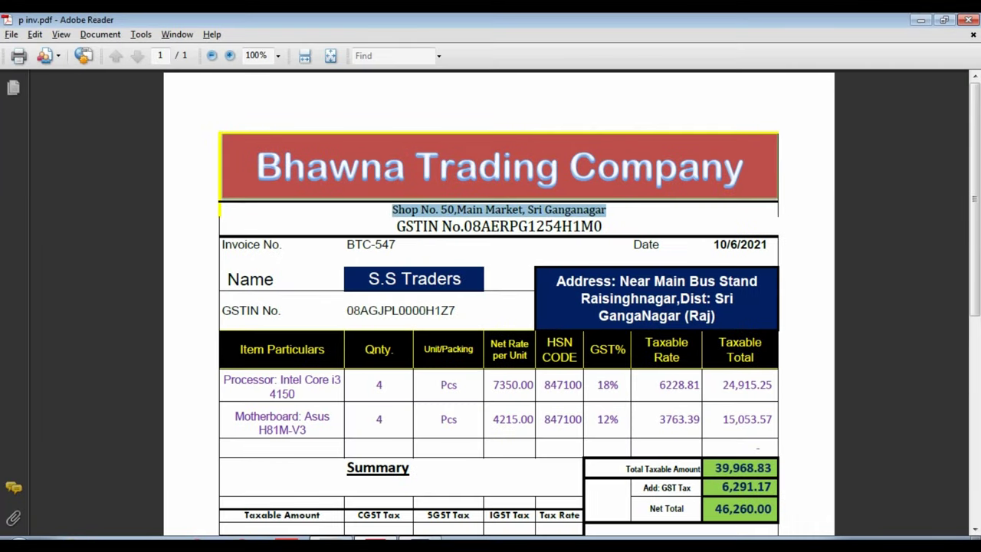
key(alt+Tab)
key(ctrl+v)
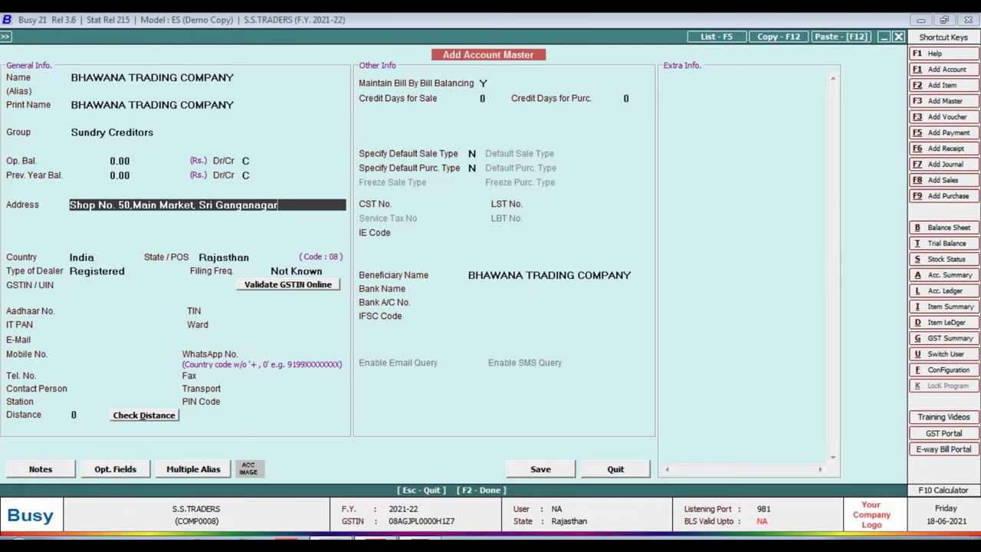
key(Return)
key(Return)
key(Return)
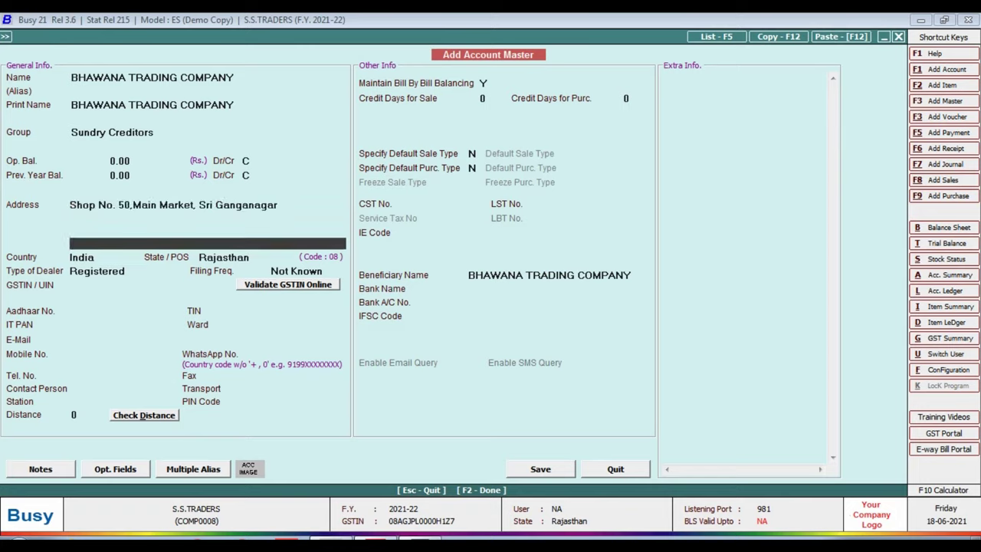
key(Return)
key(Return)
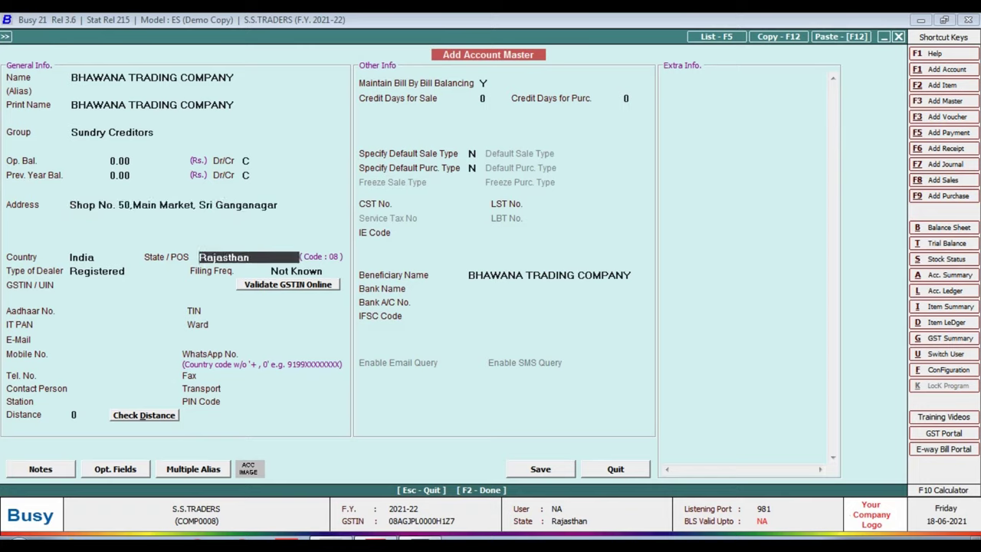
Compare the state code in the supplier's GSTIN on the invoice with the code of the account's state
key(alt+Tab)
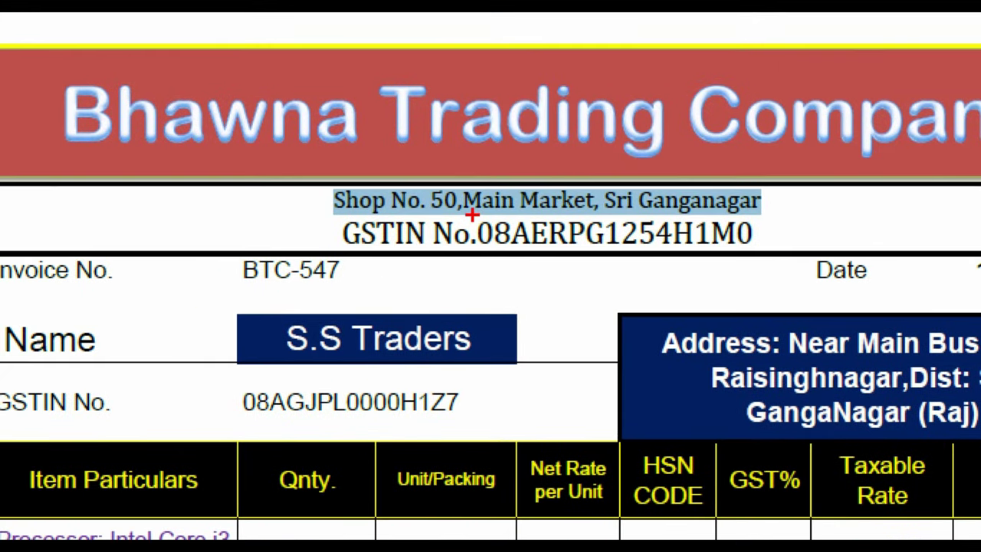
drag(469, 213, 519, 259)
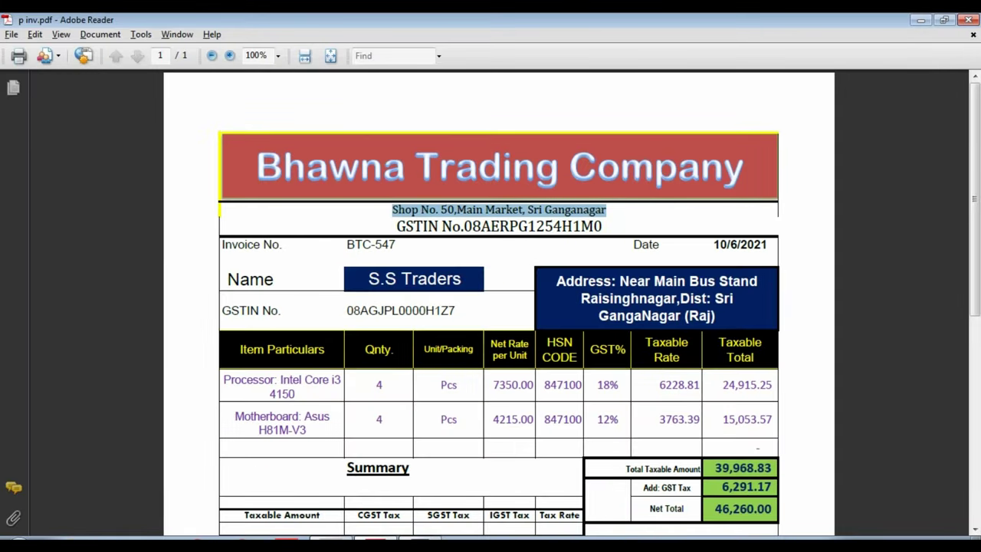
key(alt+Tab)
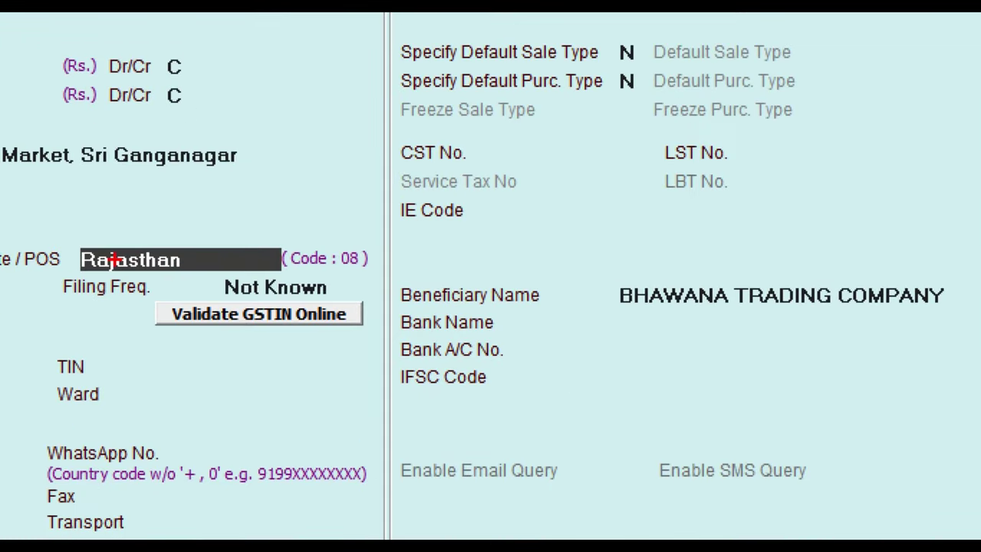
drag(60, 236, 278, 274)
drag(285, 237, 387, 276)
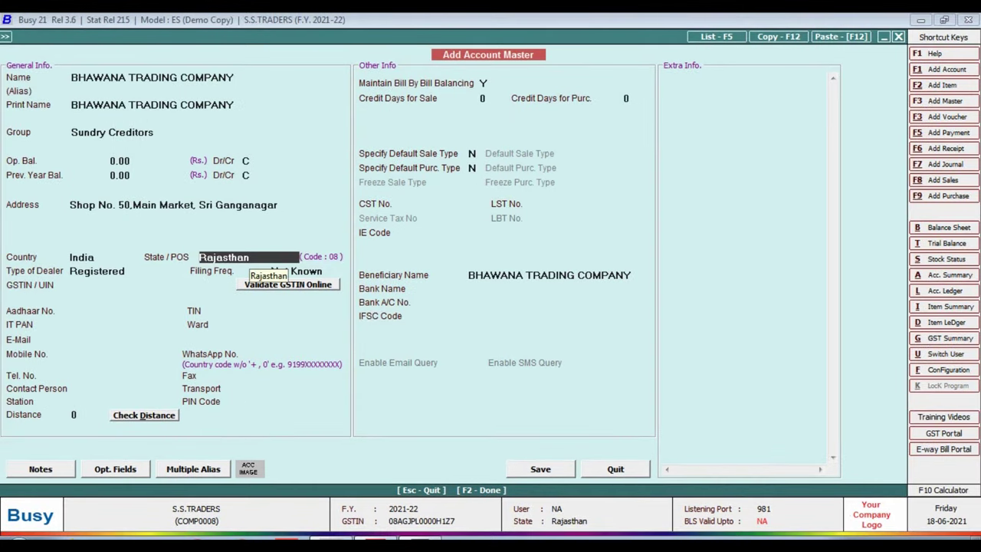
Switch the account's state to Uttar Pradesh and check its state code
click(253, 259)
key(Down)
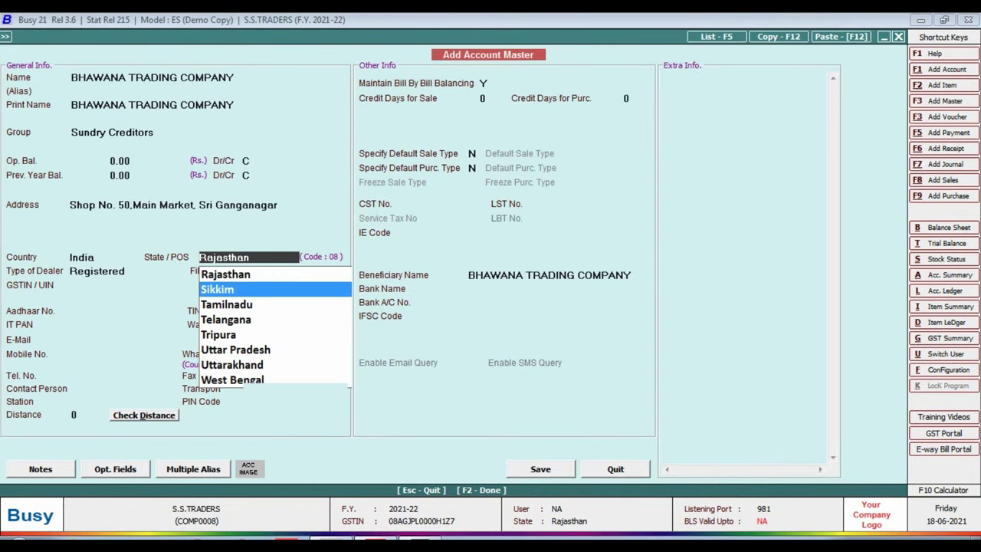
key(Down)
key(Down)
key(Down)
key(Down)
key(Return)
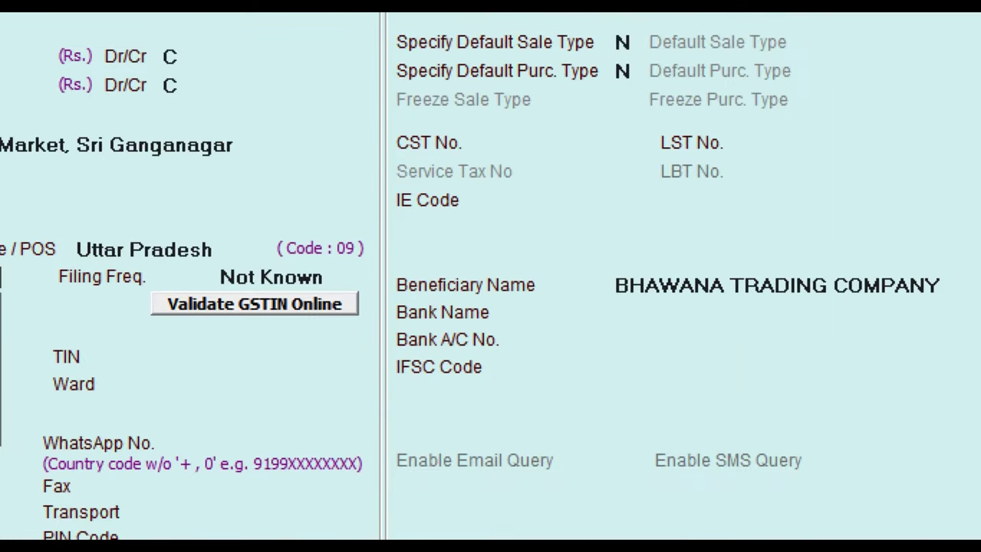
drag(291, 240, 405, 259)
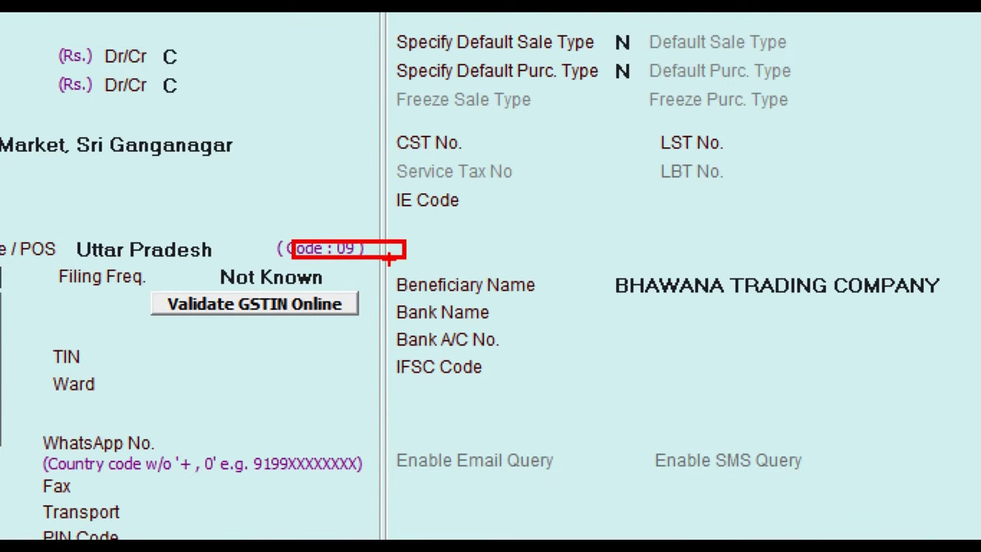
key(Escape)
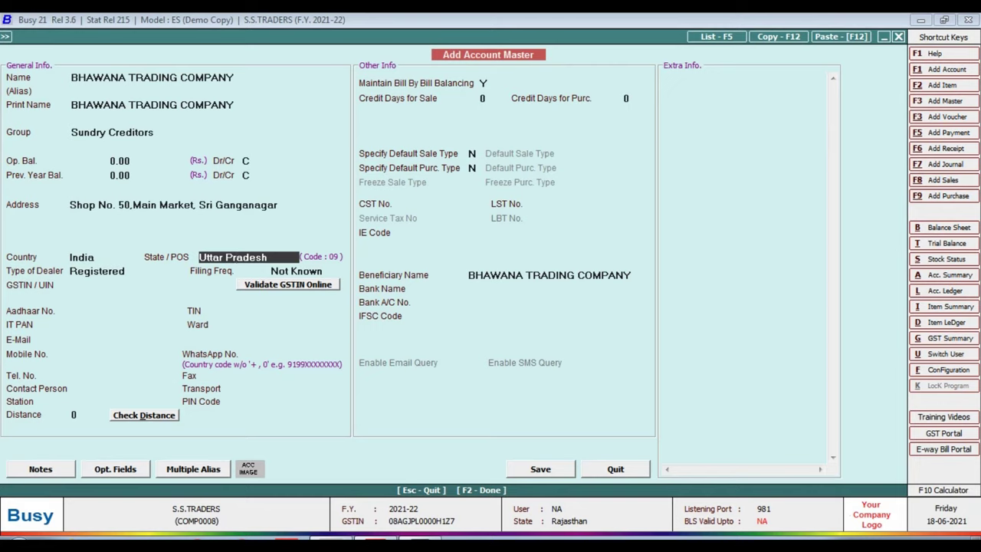
Clear the account's state and set it back to Rajasthan
key(BackSpace)
key(BackSpace)
key(BackSpace)
key(BackSpace)
key(BackSpace)
key(BackSpace)
key(BackSpace)
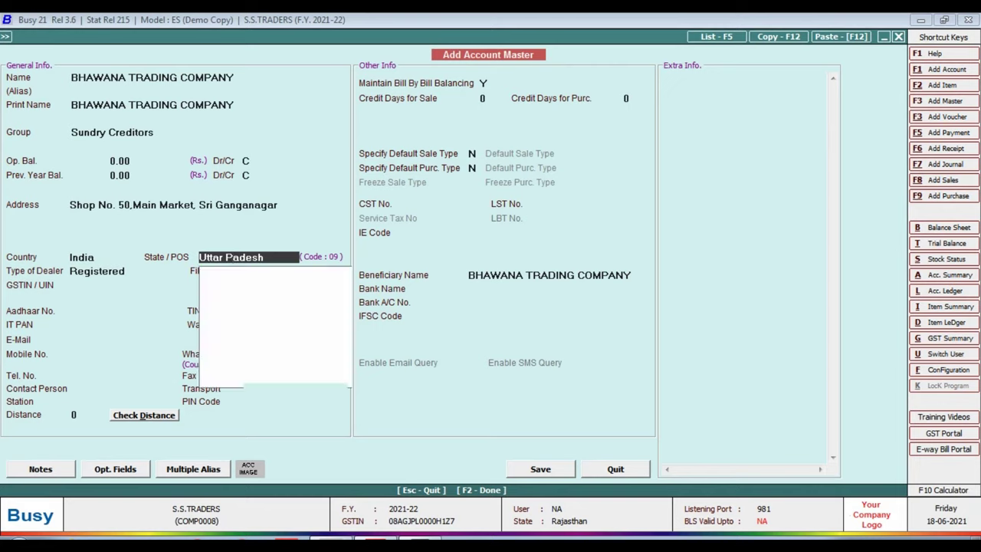
key(Escape)
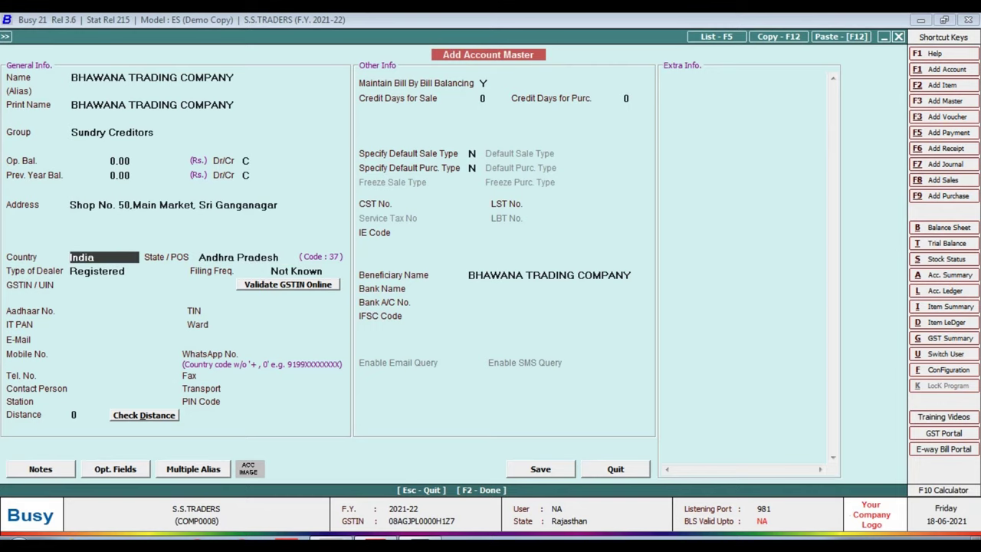
key(Return)
text(R)
key(Return)
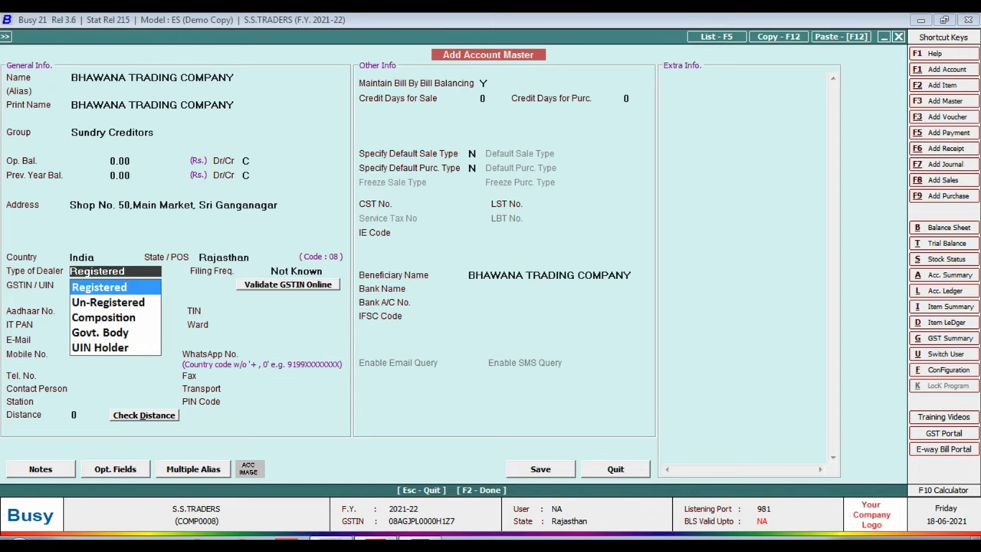
Keep the dealer type Registered, check the invoice's tax summary, and keep the filing frequency Not Known
key(Return)
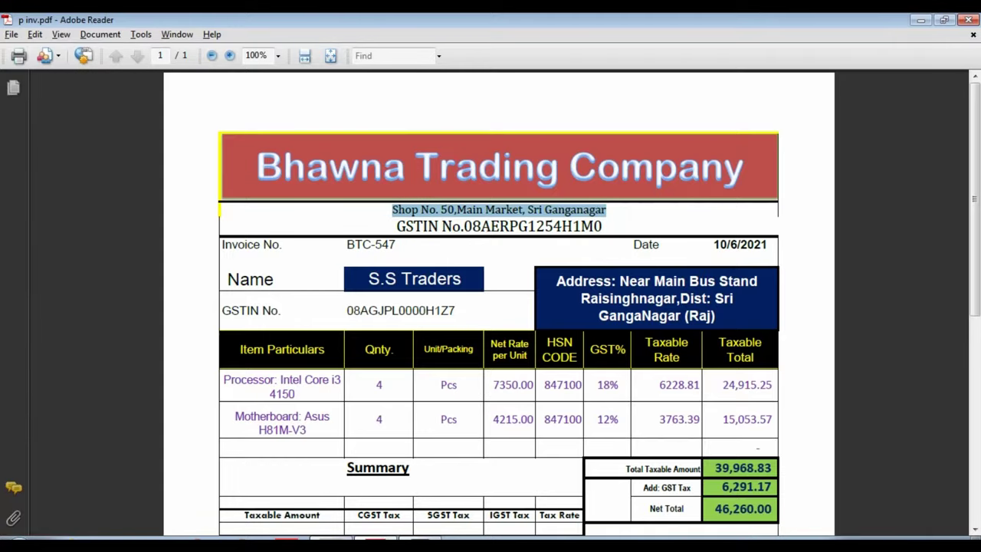
scroll(498, 307, down, 8)
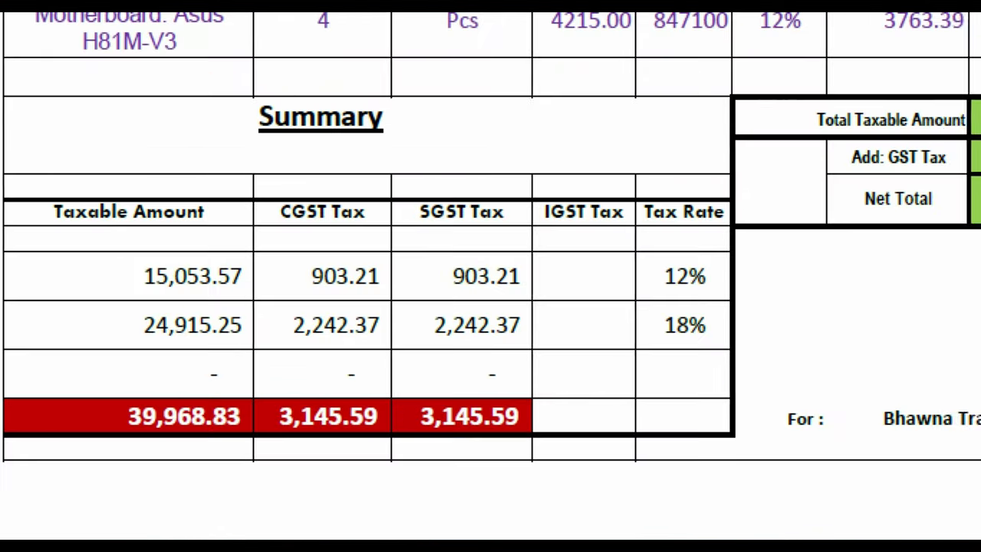
drag(180, 212, 267, 260)
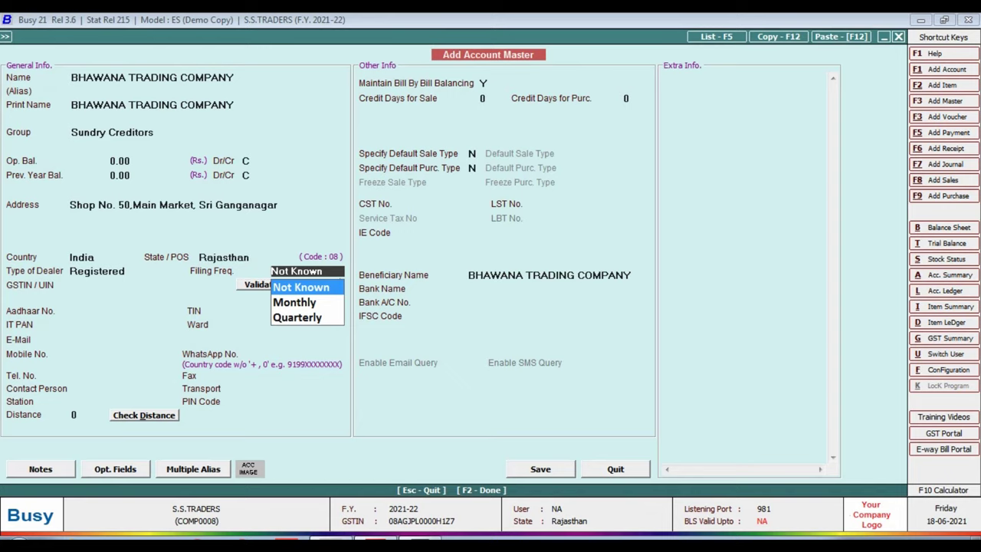
key(Return)
Copy the supplier's GSTIN from the PDF invoice into the account's GSTIN / UIN and accept it
key(alt+Tab)
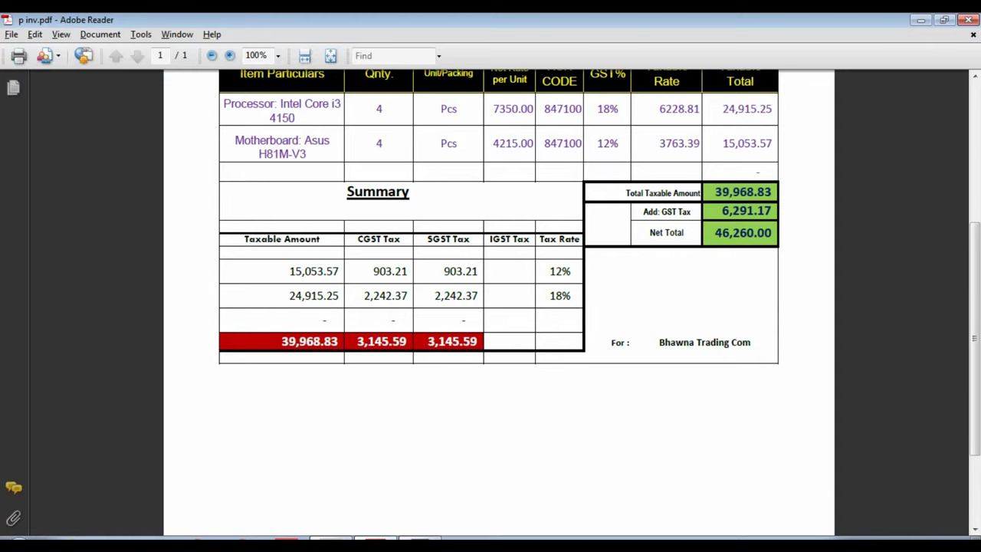
scroll(499, 307, up, 5)
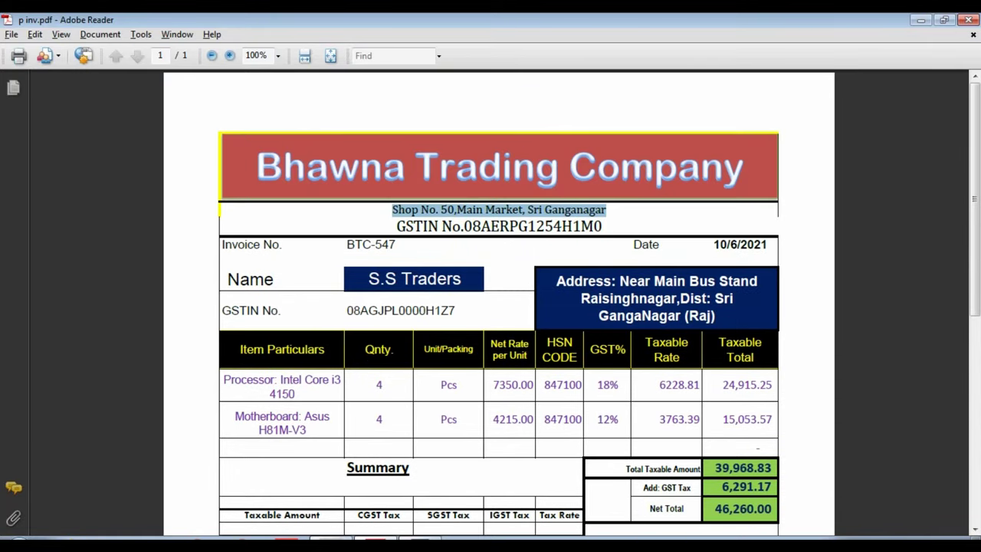
click(438, 227)
drag(464, 226, 602, 226)
key(ctrl+c)
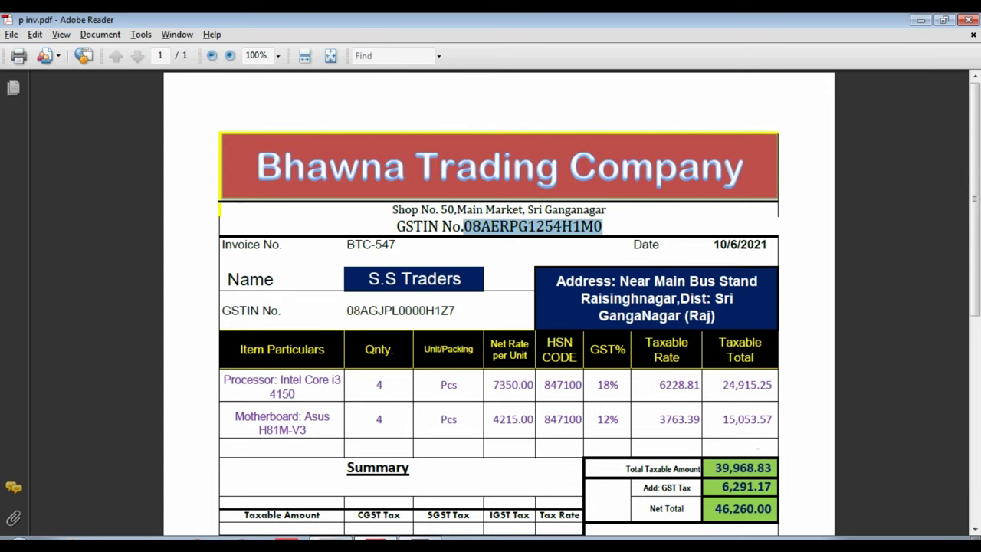
key(alt+Tab)
key(ctrl+v)
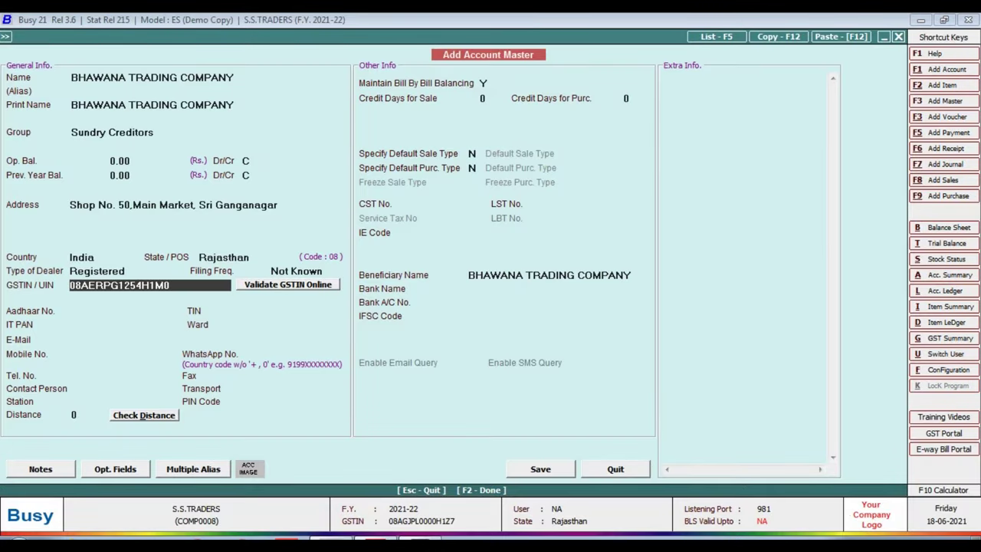
key(Return)
key(Left)
key(Return)
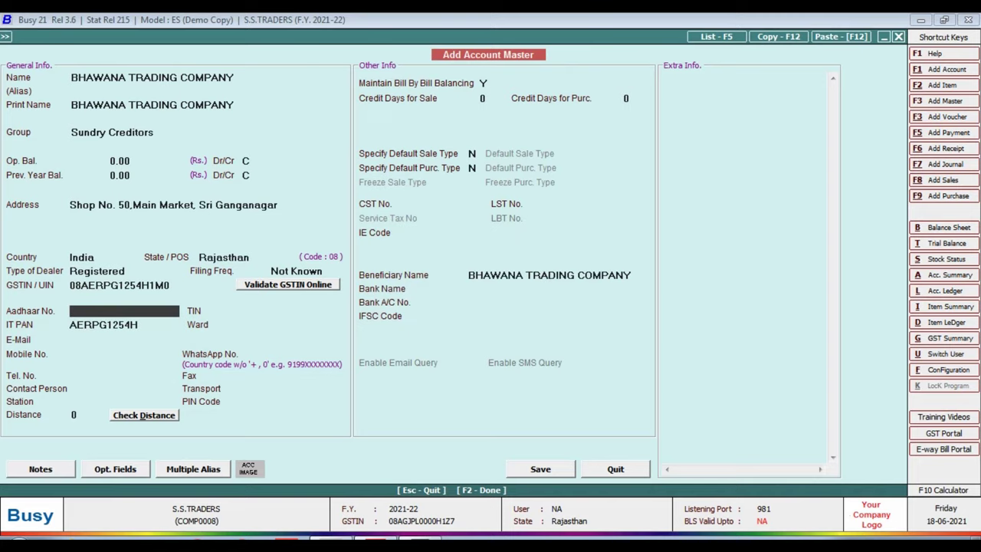
Leave the account's remaining contact fields blank, save the account master, and choose to continue with the GSTIN as entered
key(Return)
key(Return)
key(Return)
key(Return)
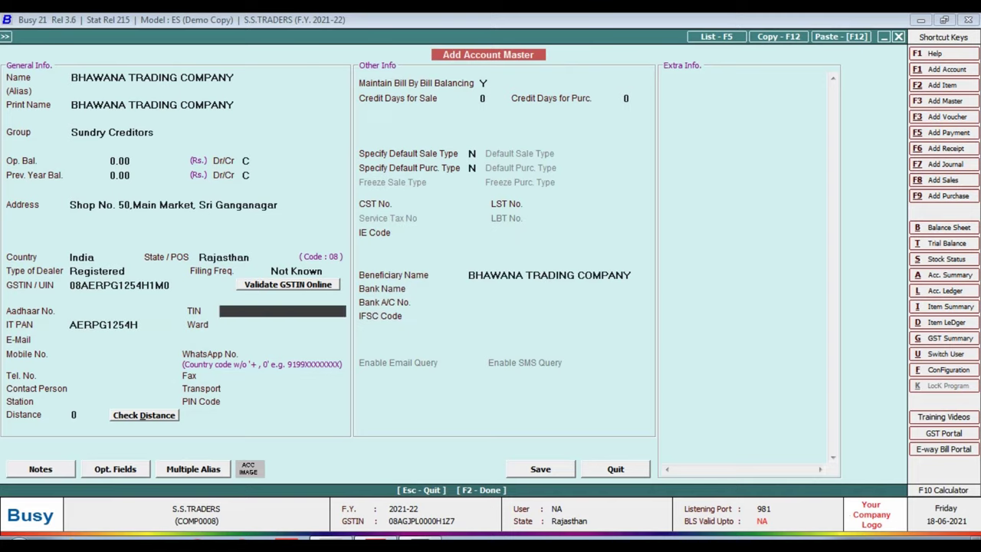
key(Return)
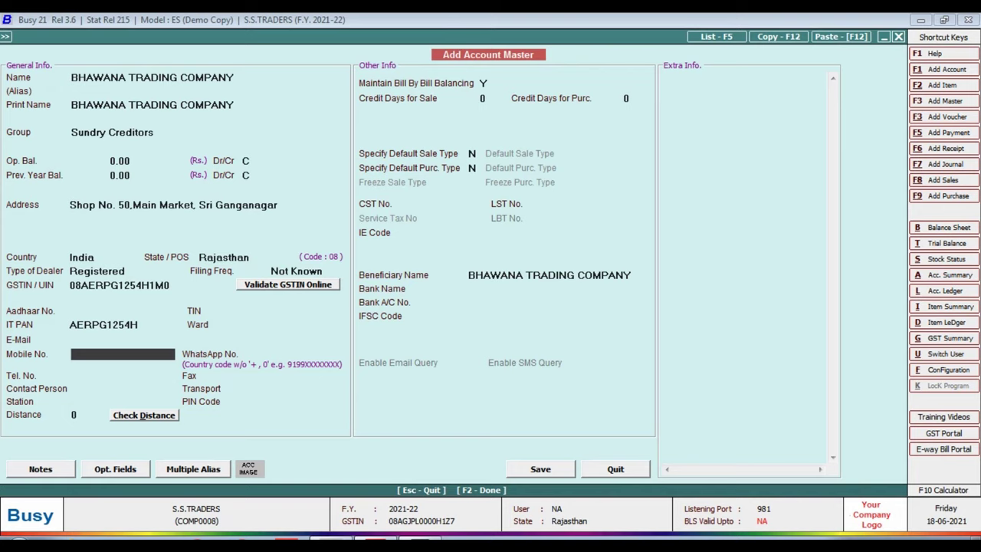
key(F2)
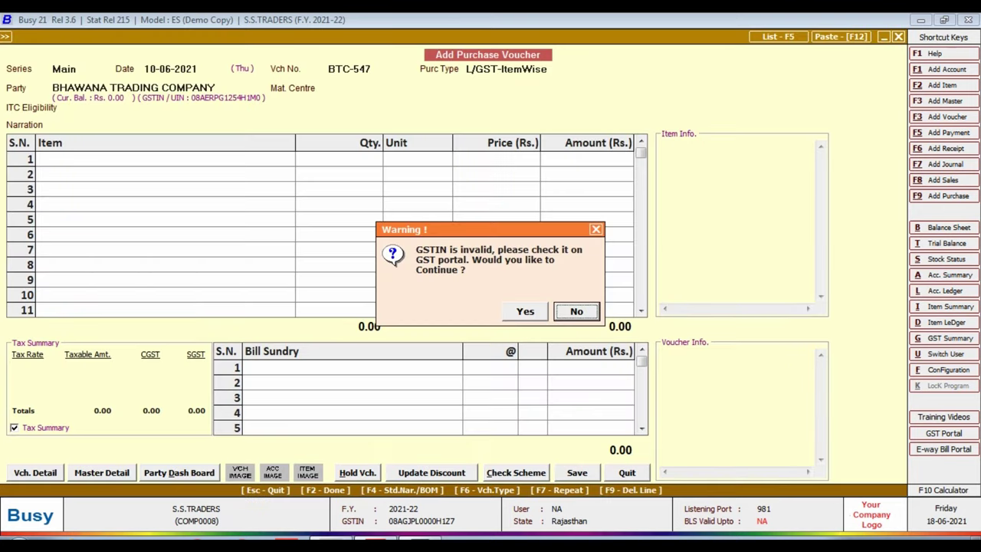
key(y)
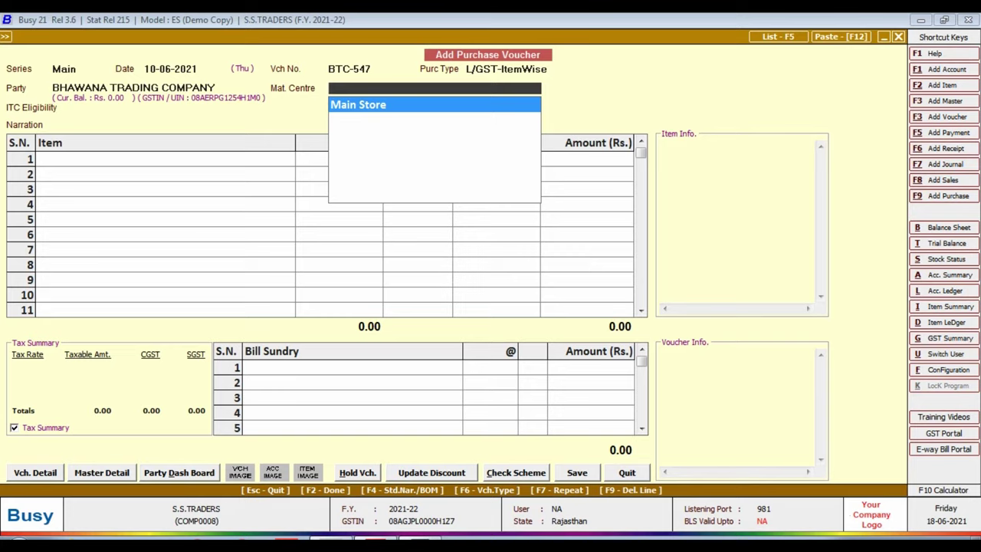
Set the voucher's material centre to Main Store and ITC eligibility to Input Goods/Services, leaving the narration blank
key(Return)
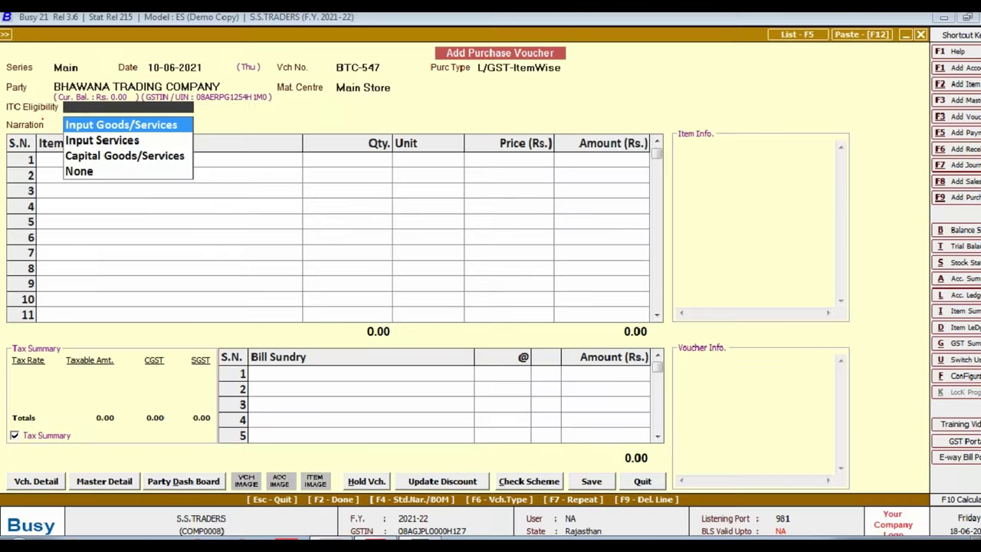
key(Return)
key(Return)
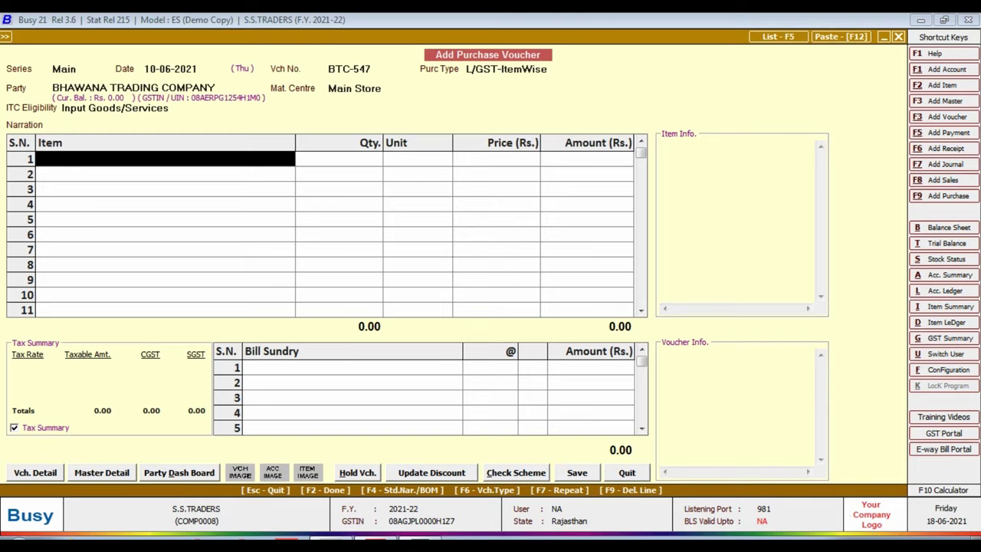
click(345, 124)
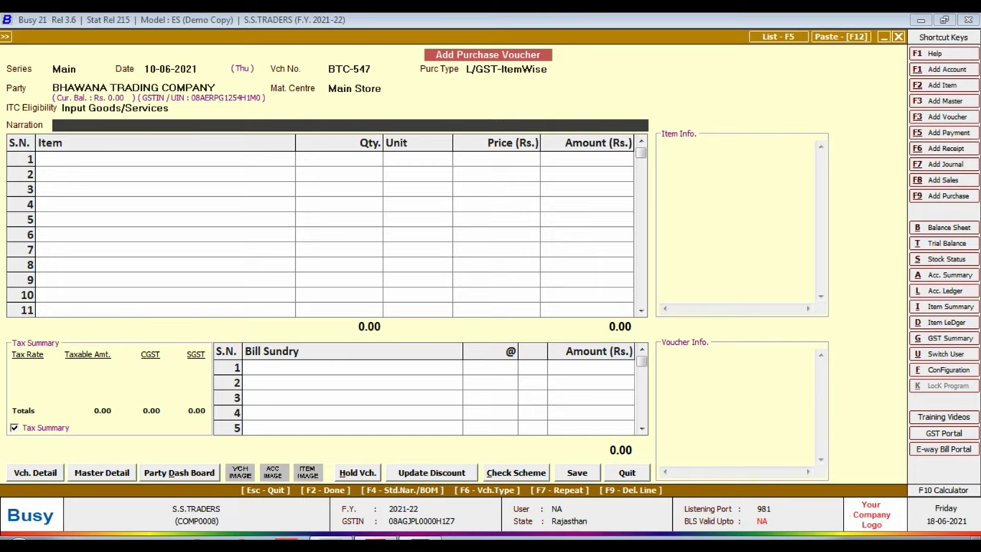
click(164, 159)
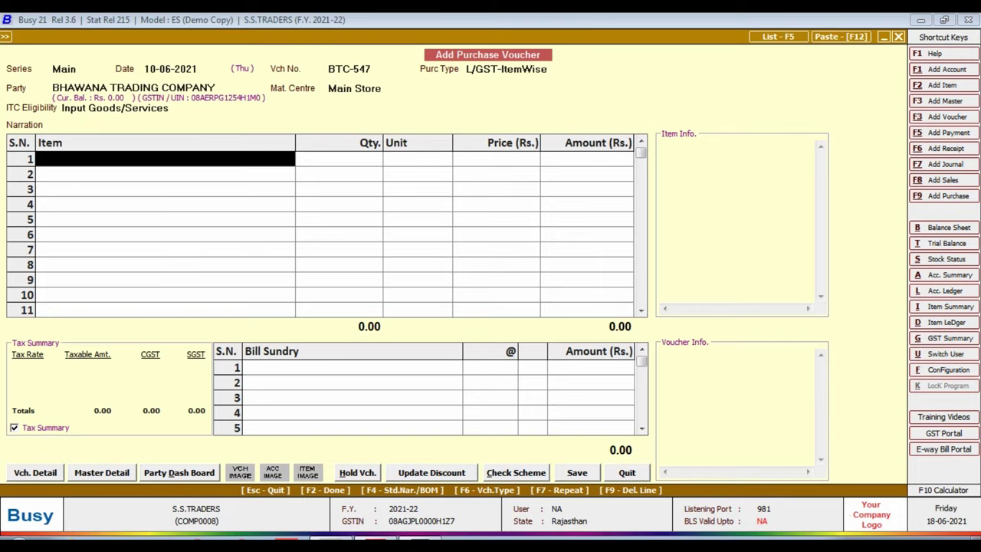
Check the item lines in the PDF invoice and start a new item master for the voucher's first item row
key(alt+Tab)
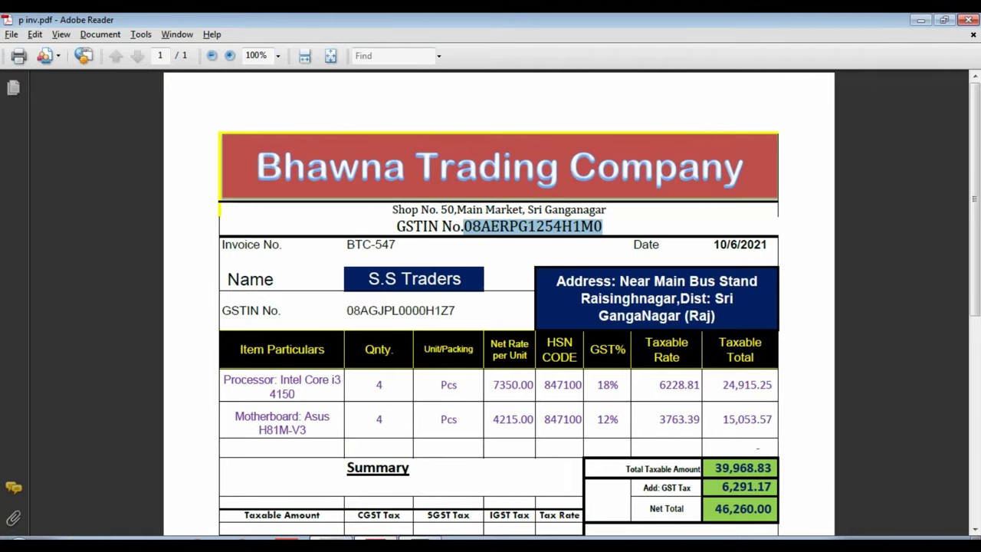
scroll(498, 307, down, 2)
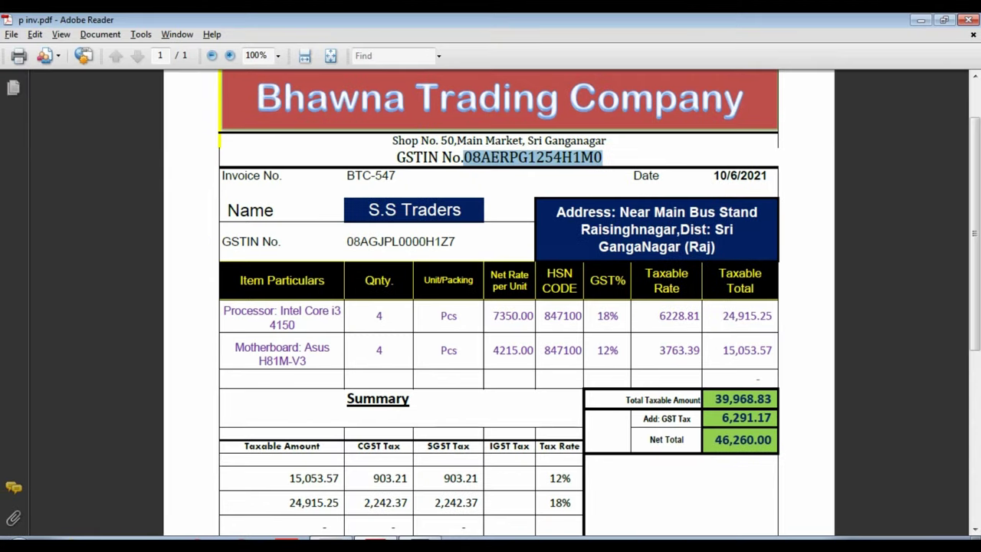
key(alt+Tab)
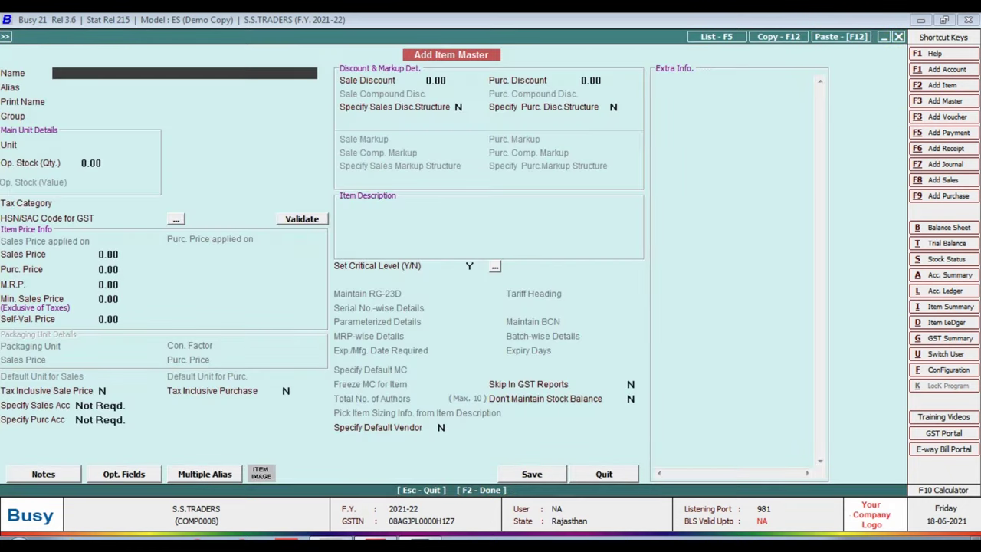
Copy the first item's name from the PDF invoice, complete it as Processor: Intel Core i3 4150, and keep the same print name without an alias
key(alt+Tab)
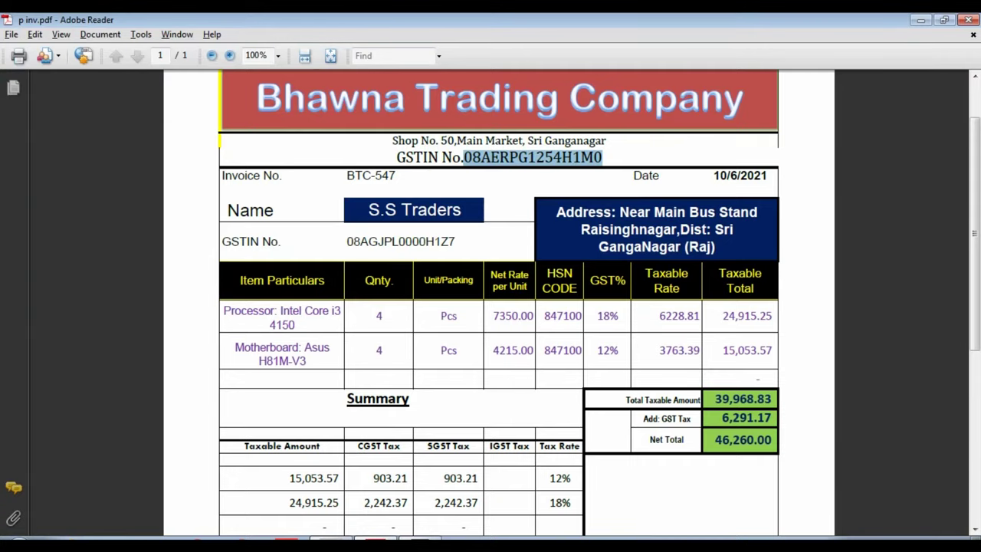
drag(223, 310, 342, 311)
key(ctrl+c)
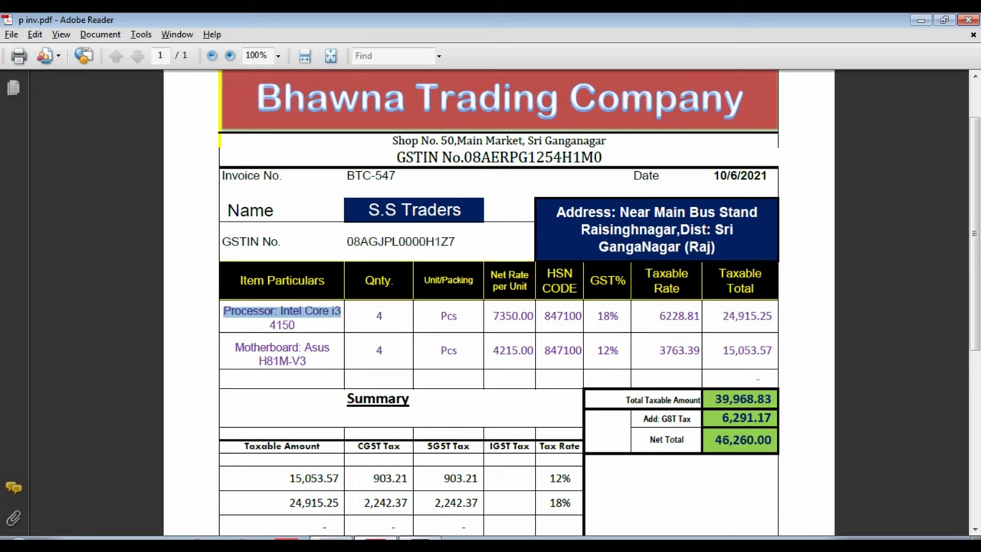
key(alt+Tab)
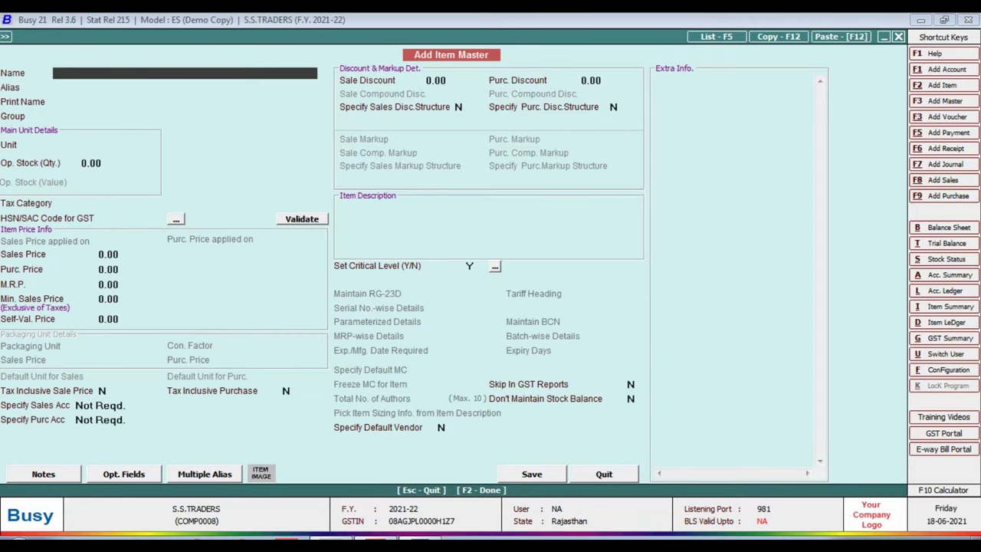
key(ctrl+v)
key(alt+Tab)
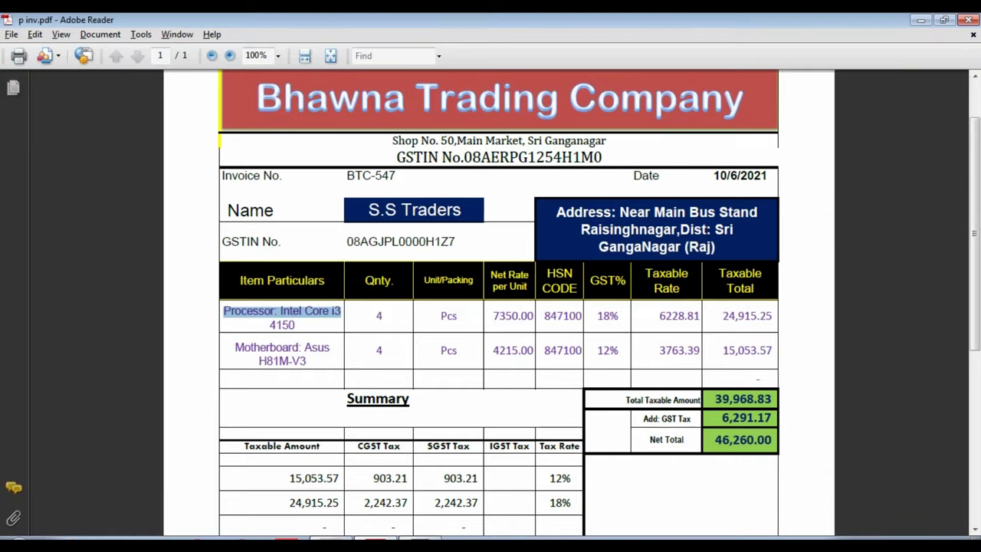
key(alt+Tab)
text(4150)
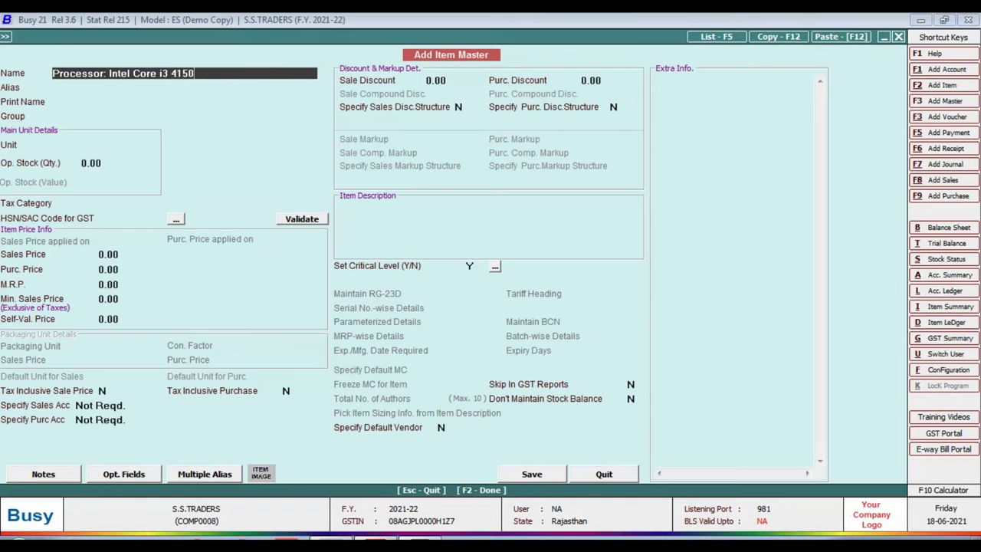
key(Return)
key(Return)
key(Return)
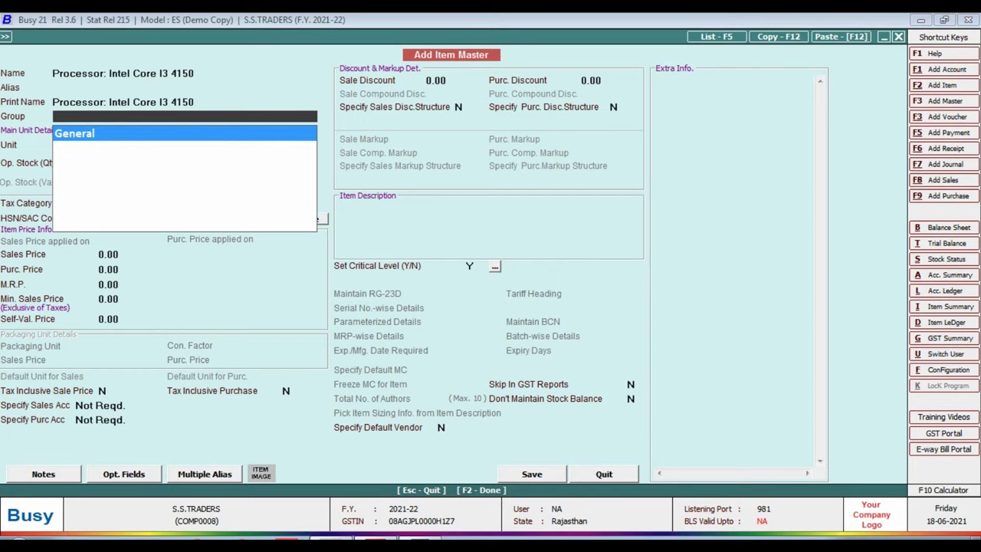
Create the item group COMPUTER RAW MATERIAL 18% under General without HSN or tax category details, and assign it to the item
key(F3)
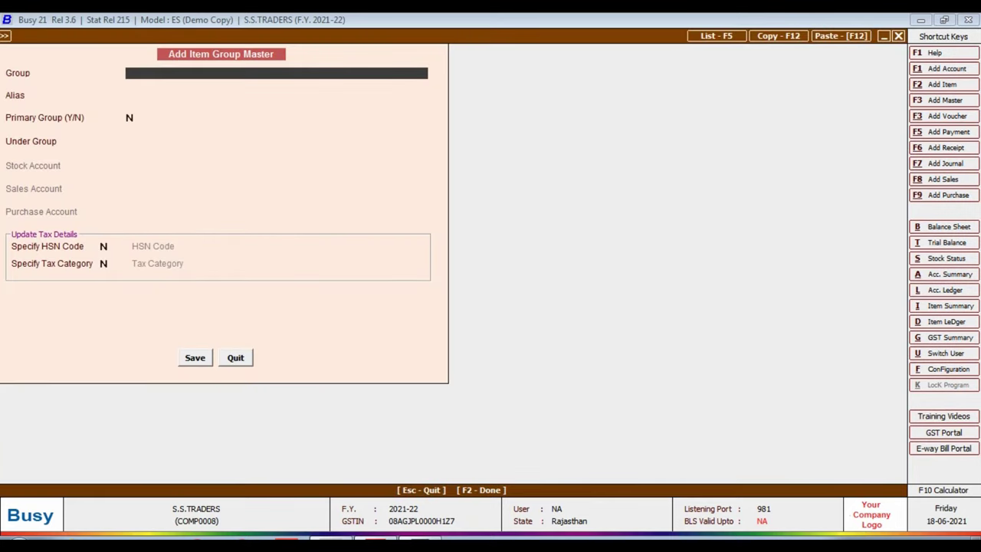
text(COMPUTER RAW MATE)
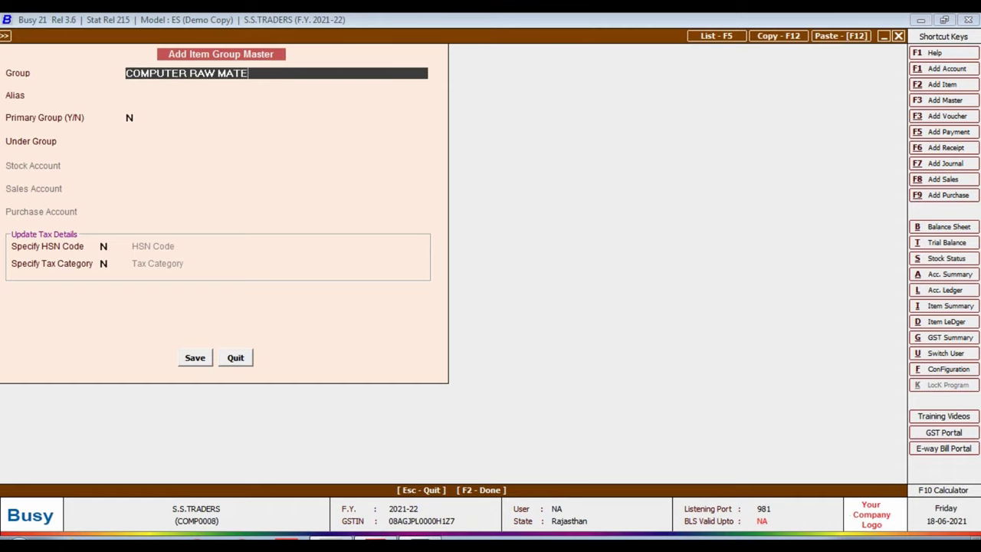
text(RIAL)
key(alt+Tab)
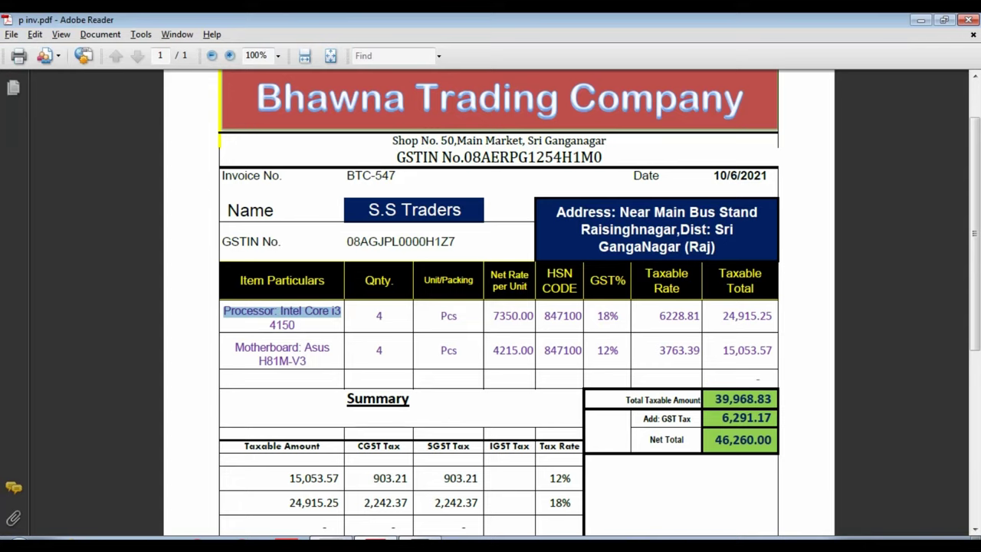
key(alt+Tab)
text(18)
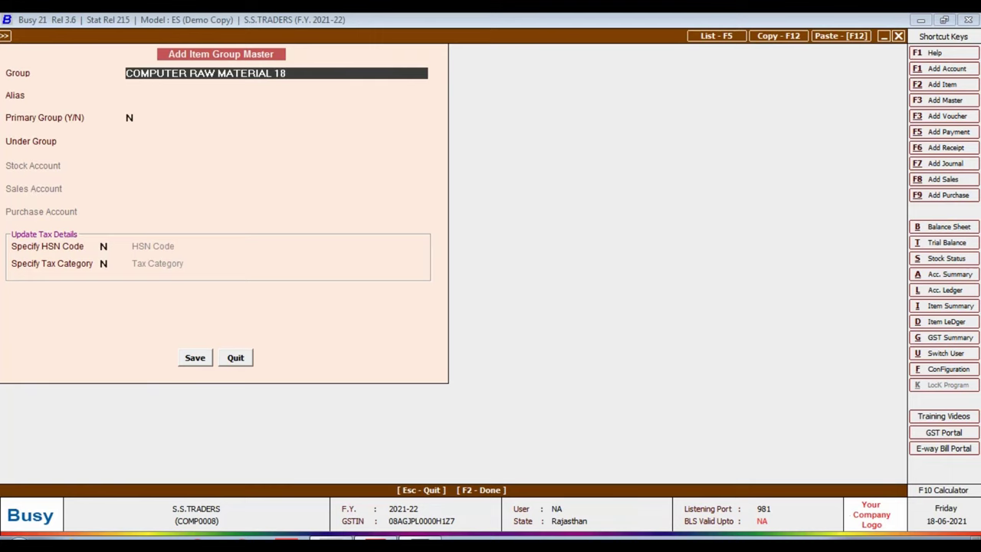
text(%)
key(Return)
key(Return)
key(Return)
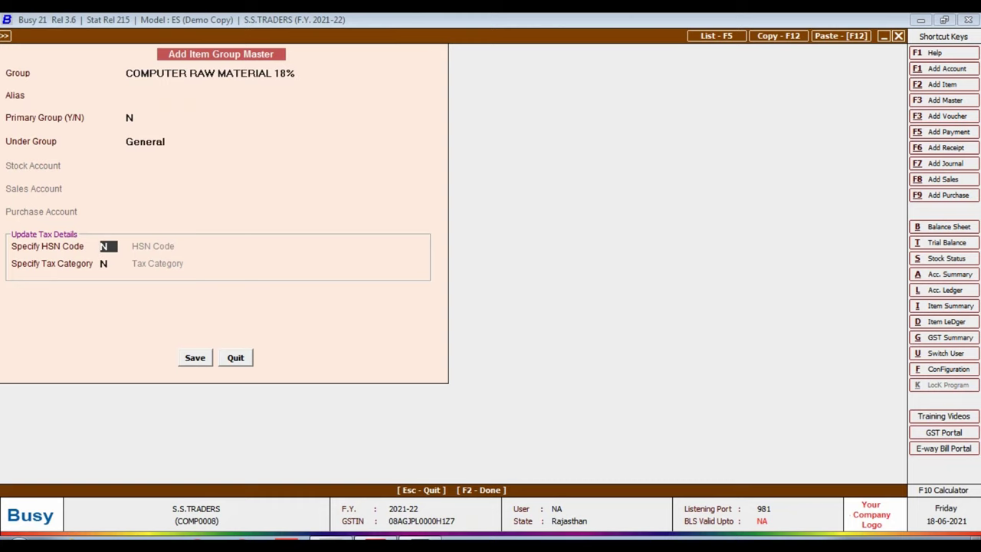
key(F2)
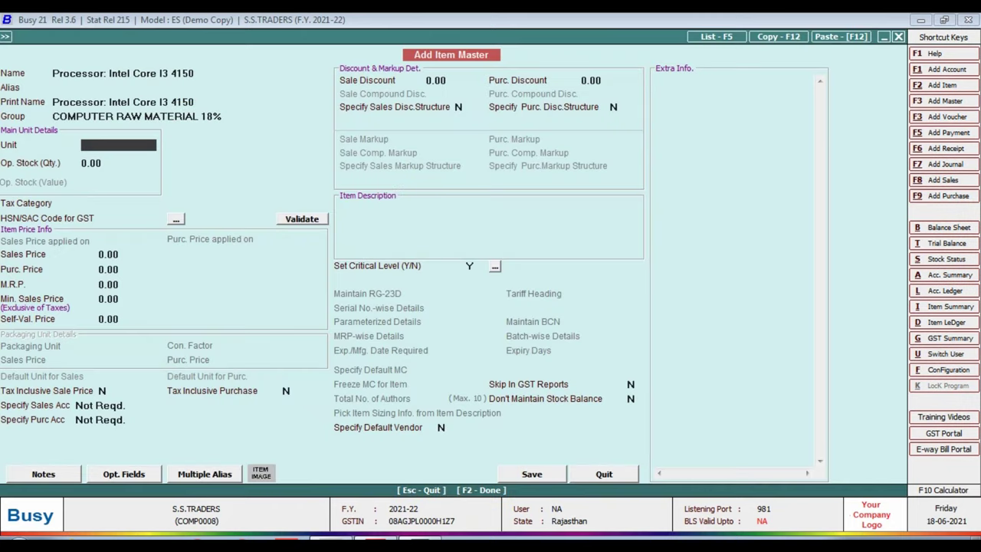
Set the item's unit to Pcs. with no opening stock and its tax category to GST 18%
text(P)
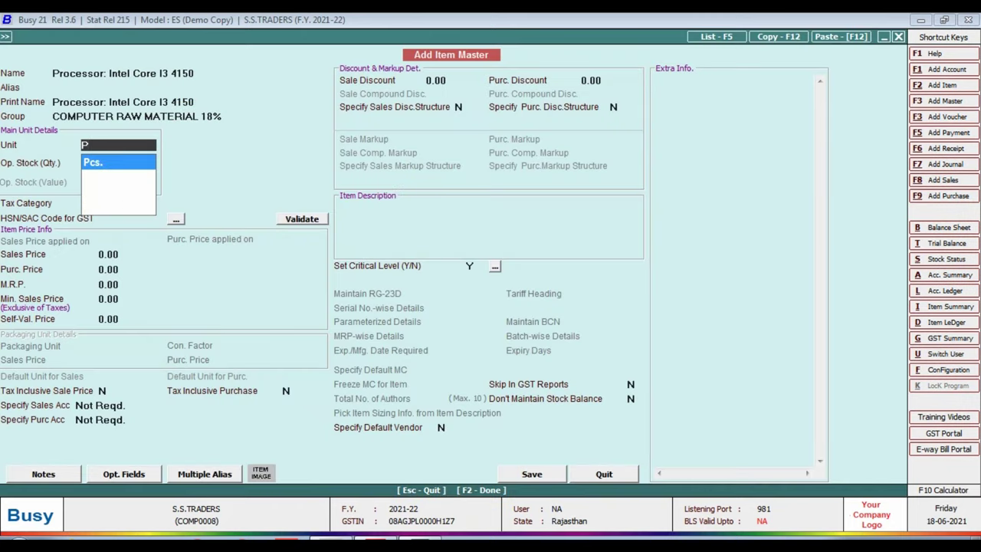
key(Return)
key(Return)
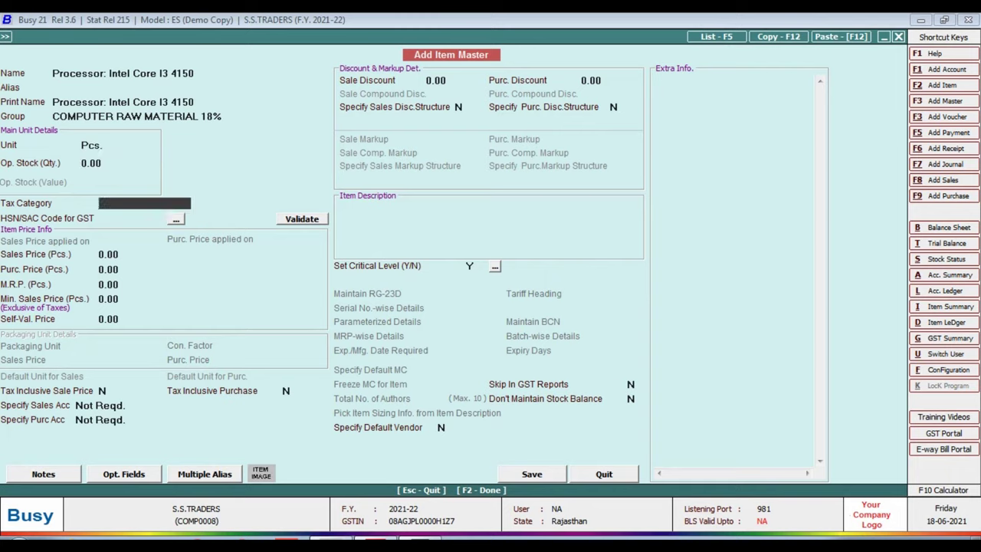
text(G)
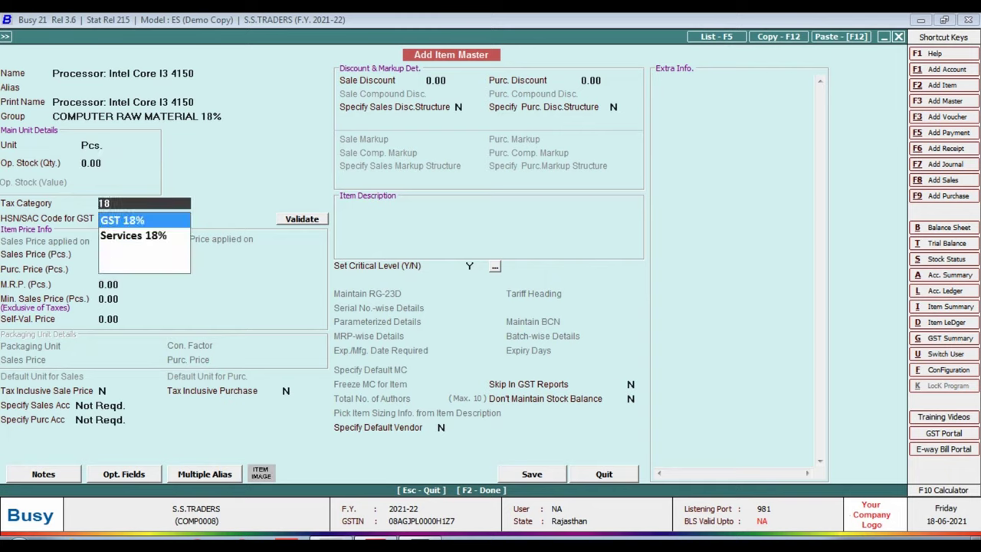
key(Return)
Look up the processor's HSN code in the PDF invoice and enter 847100 as the item's HSN/SAC code
key(alt+Tab)
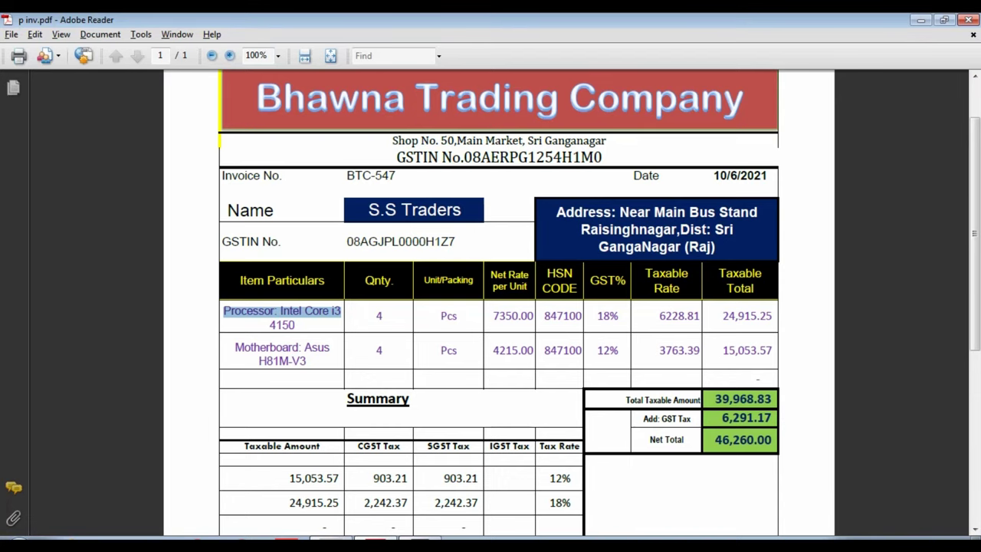
key(alt+Tab)
text(847100)
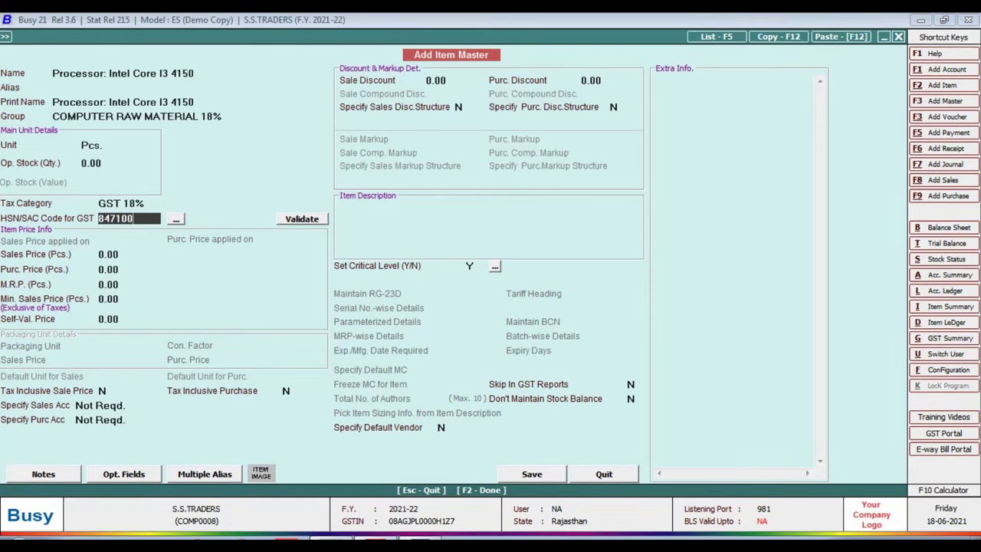
key(Return)
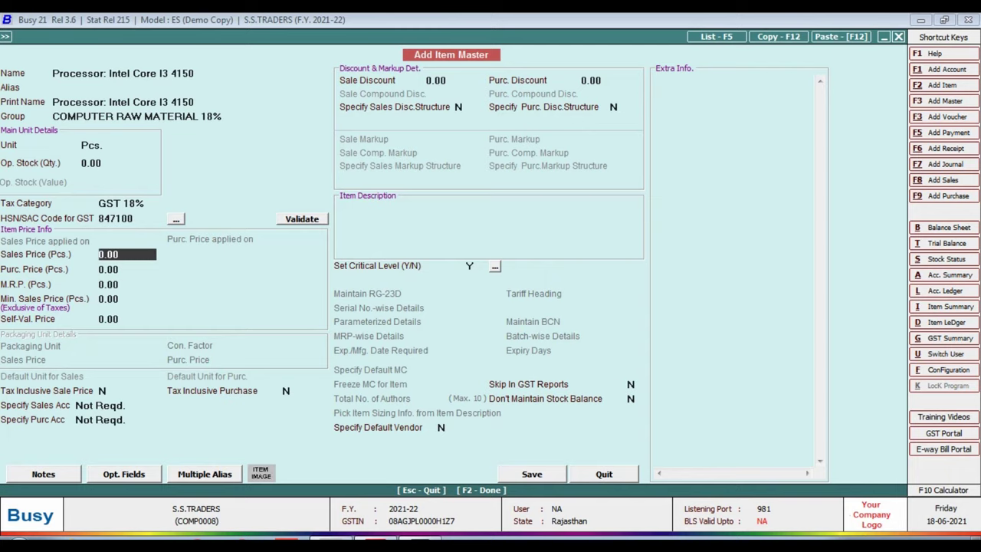
Leave the item's prices at 0.00 and keep both tax-inclusive sale price and tax-inclusive purchase at N
key(Return)
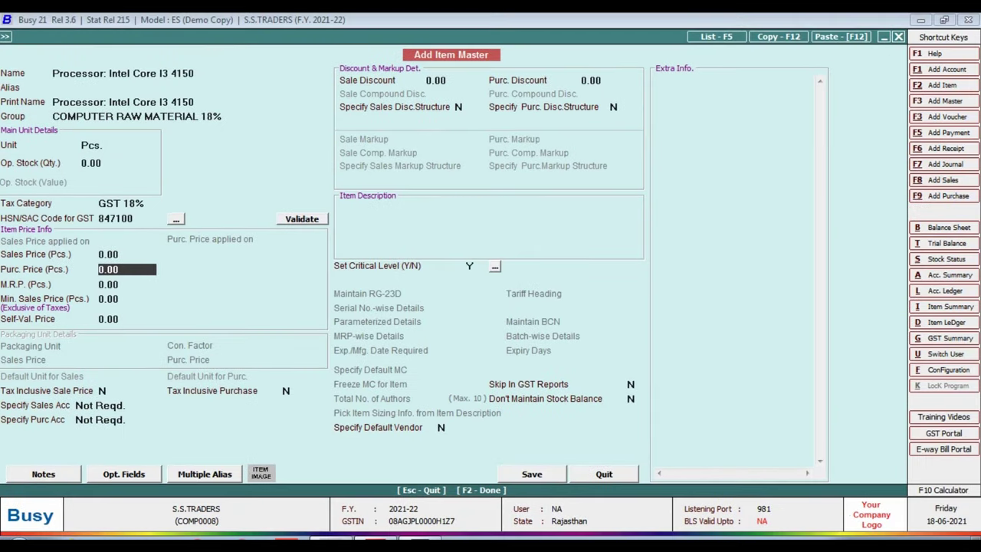
key(Return)
key(Return)
key(Return)
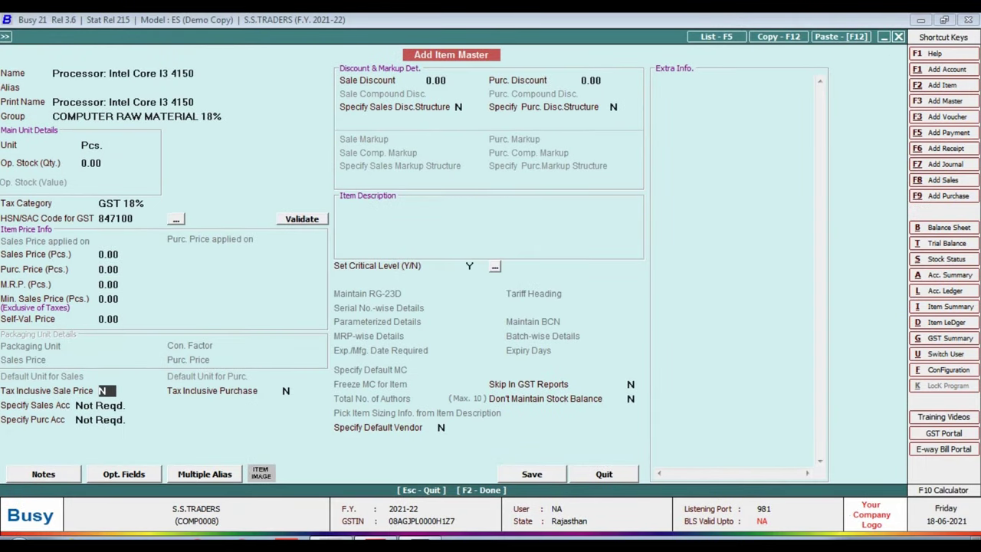
key(Return)
key(Return)
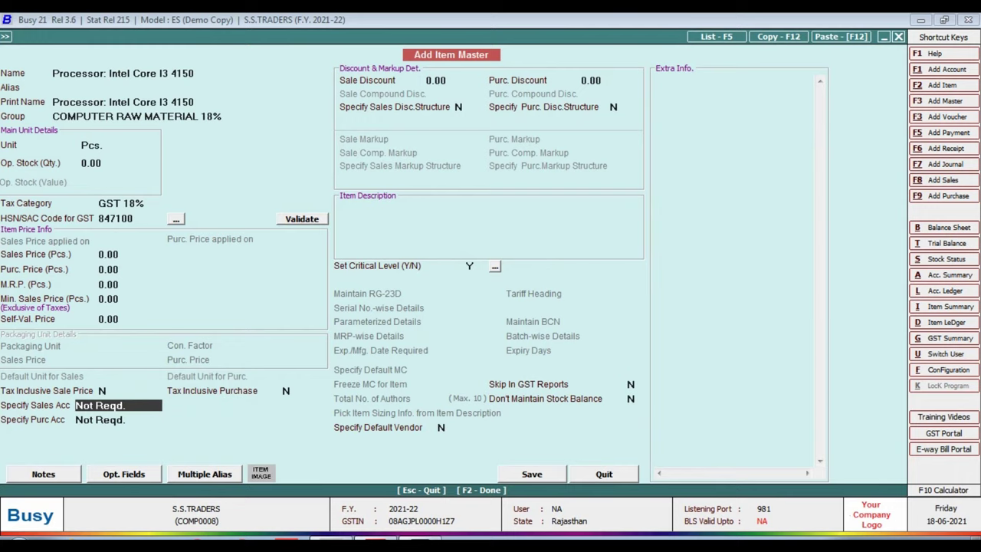
Leave the item's sales account as Not Reqd. and set its purchase account option to Specify Here
key(Return)
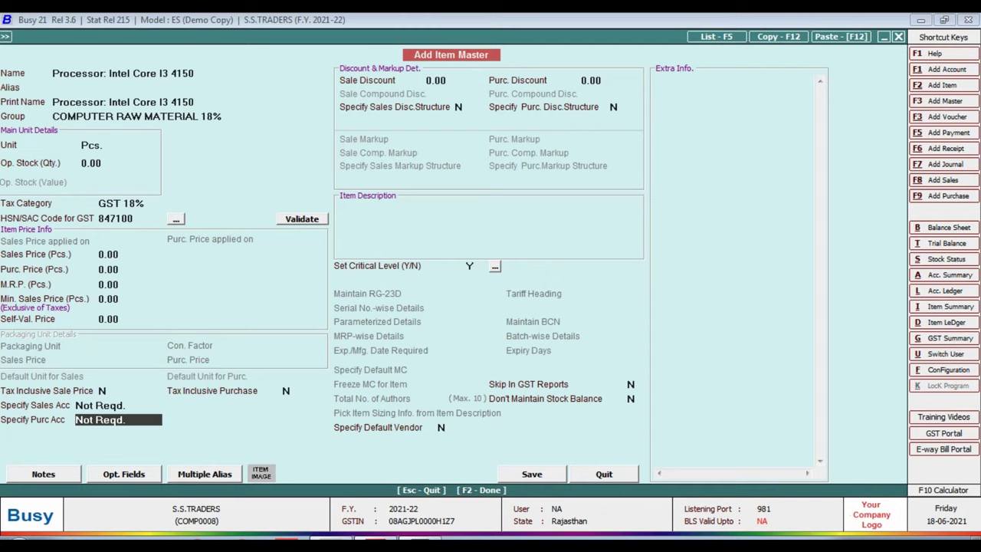
key(space)
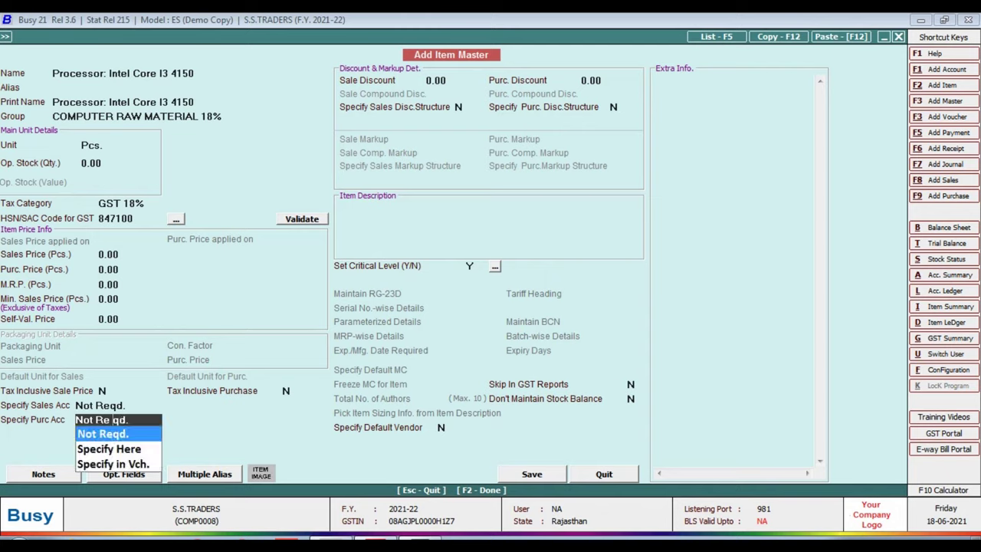
key(Down)
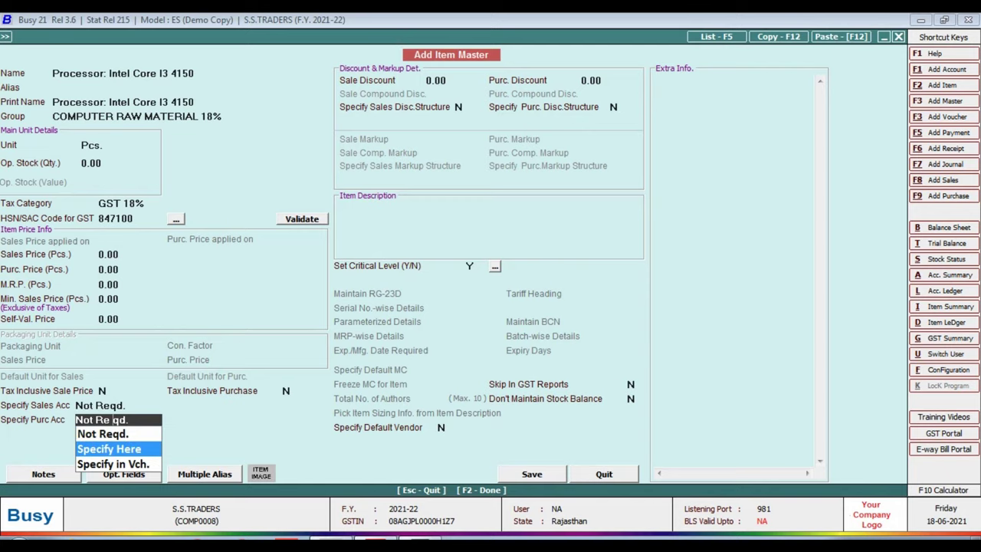
key(Return)
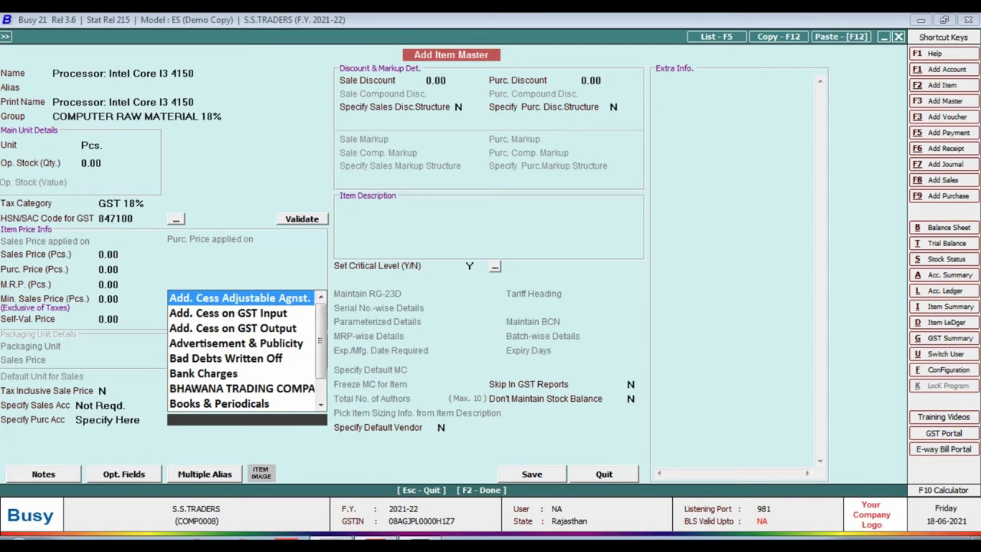
Start a new account master for the item's purchase account and name it GST 18% COMPUTER PARTS PUR
key(F3)
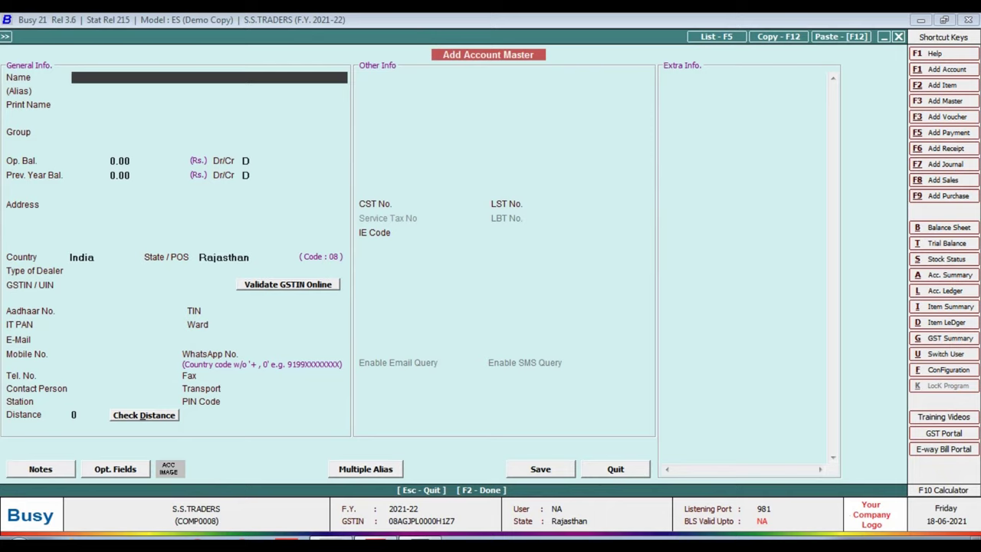
text(COMPUTER)
text(PARTS)
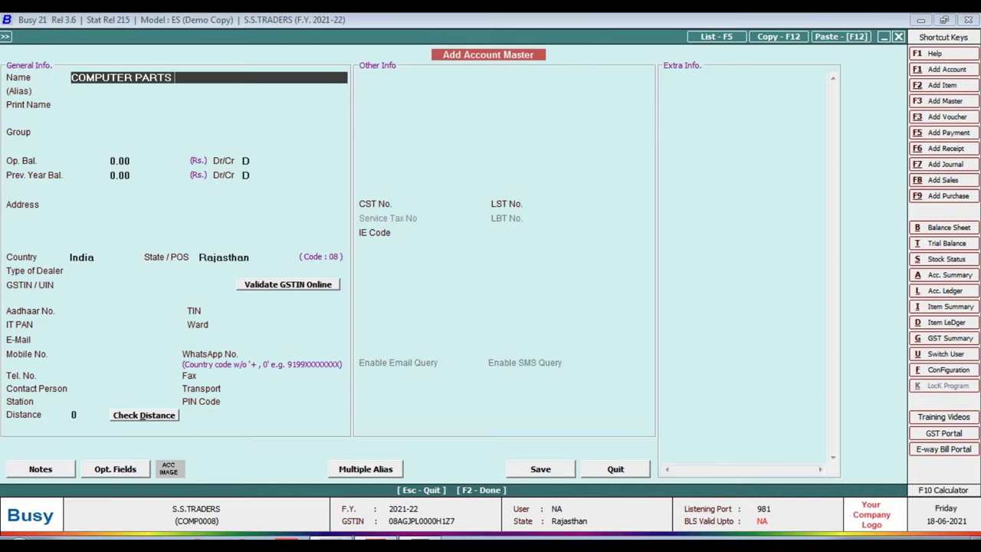
key(Home)
text(GST 18%)
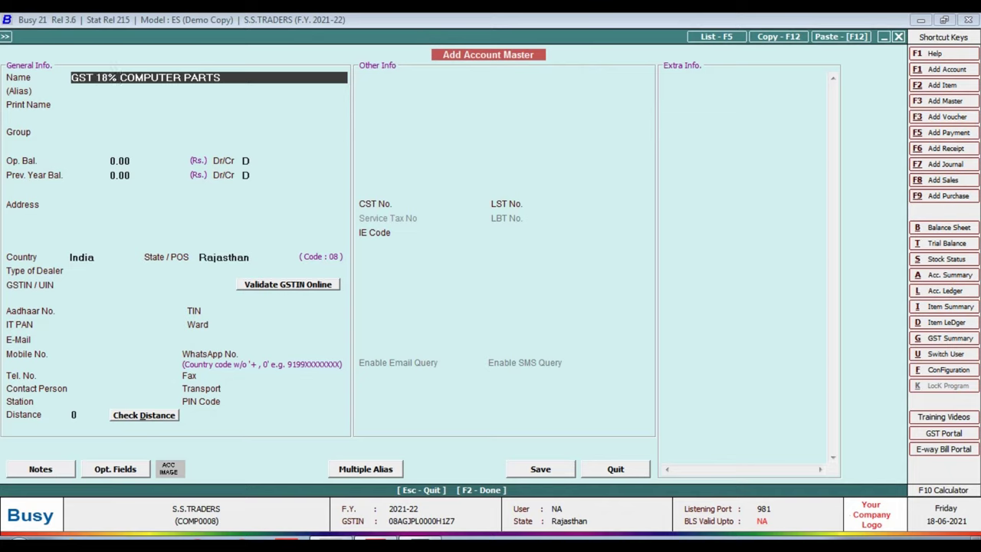
key(End)
text(PUR)
key(Return)
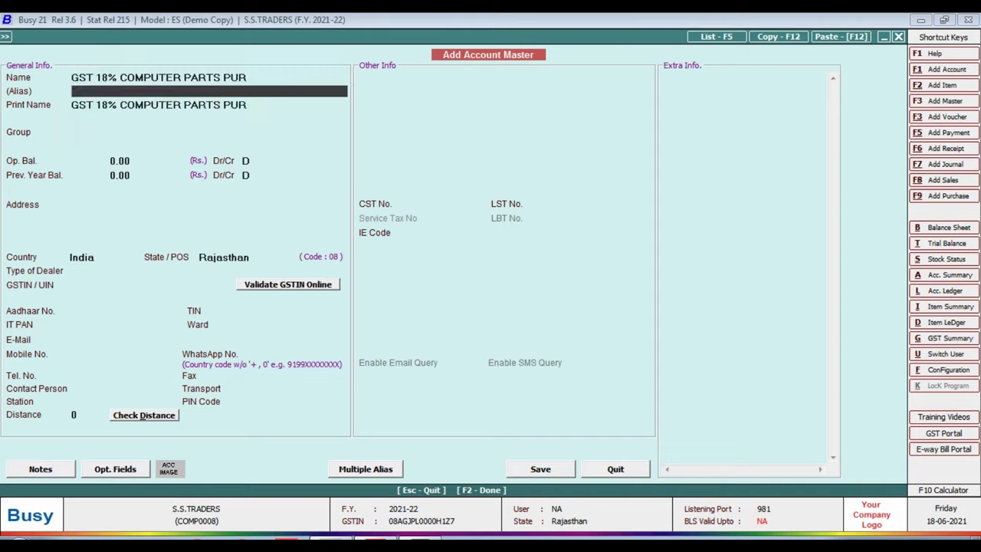
Place the account under the Purchase group without an alias, and save it as the item's purchase account
key(Return)
key(Return)
text(Purchase)
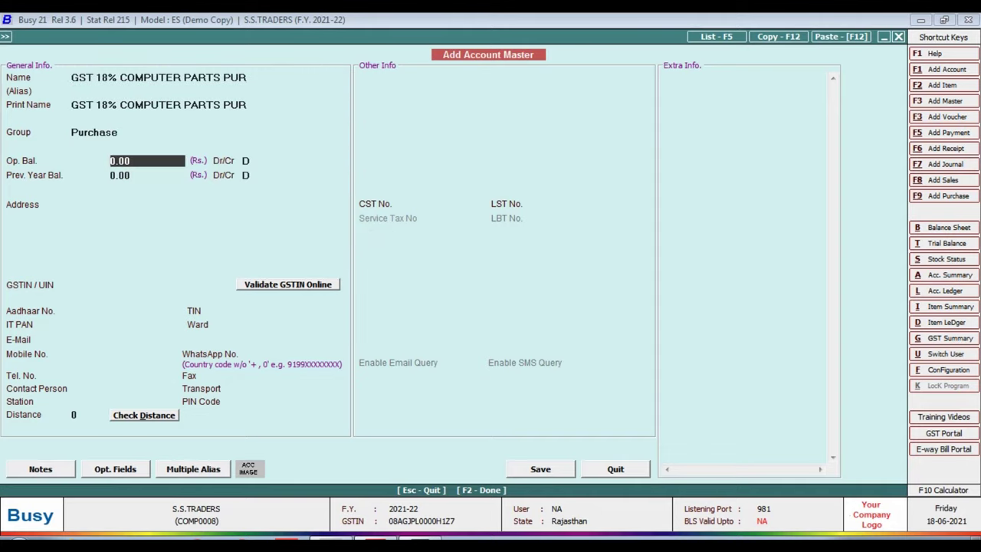
key(Return)
key(F2)
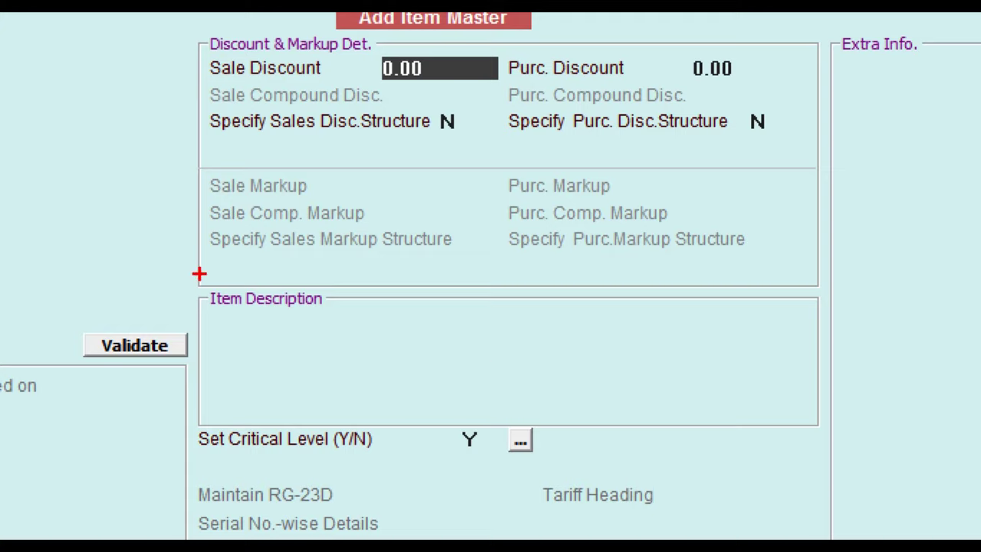
Save the processor's item master and enter a quantity of 4 Pcs. for it in the purchase voucher
mouse_move(199, 274)
mouse_down()
mouse_move(405, 390)
mouse_move(707, 396)
mouse_move(825, 426)
mouse_up()
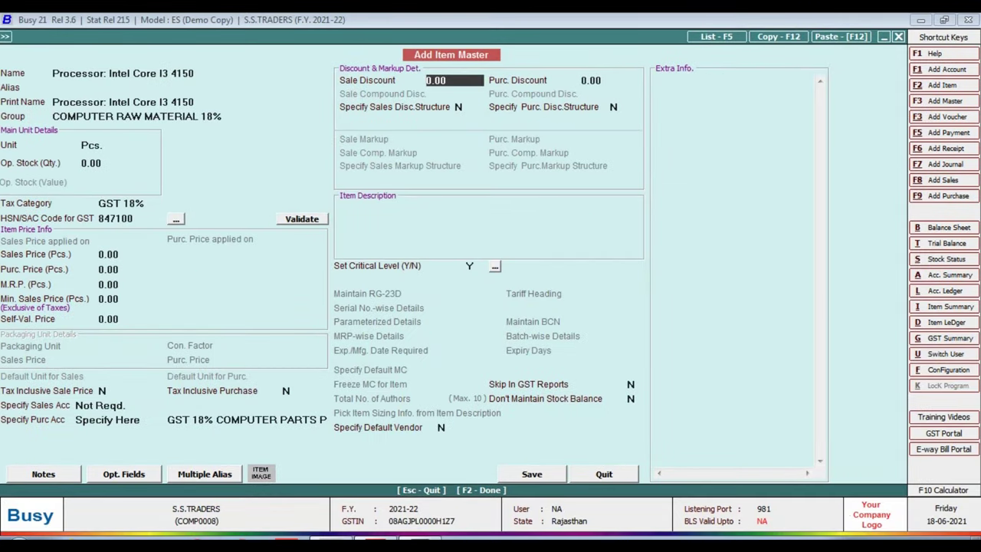
key(F2)
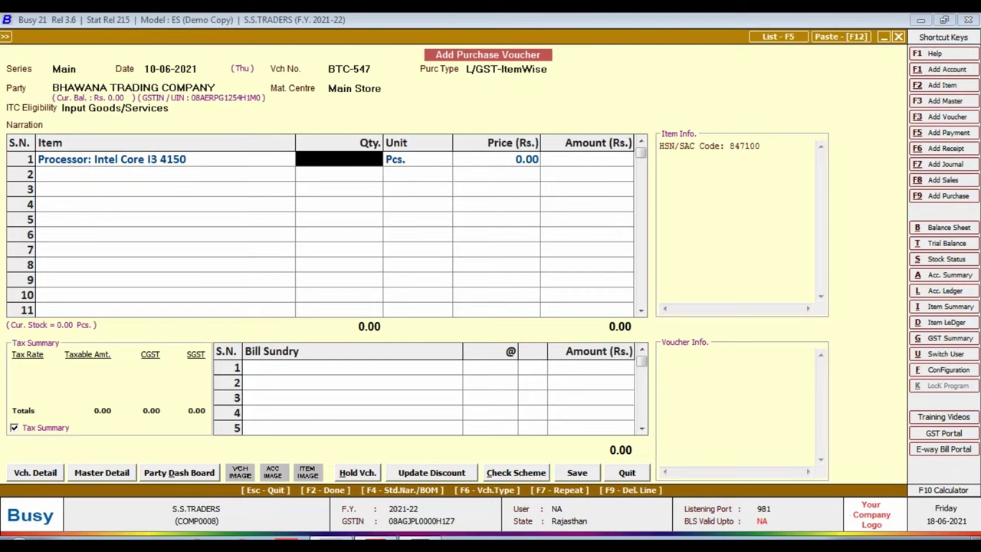
text(4)
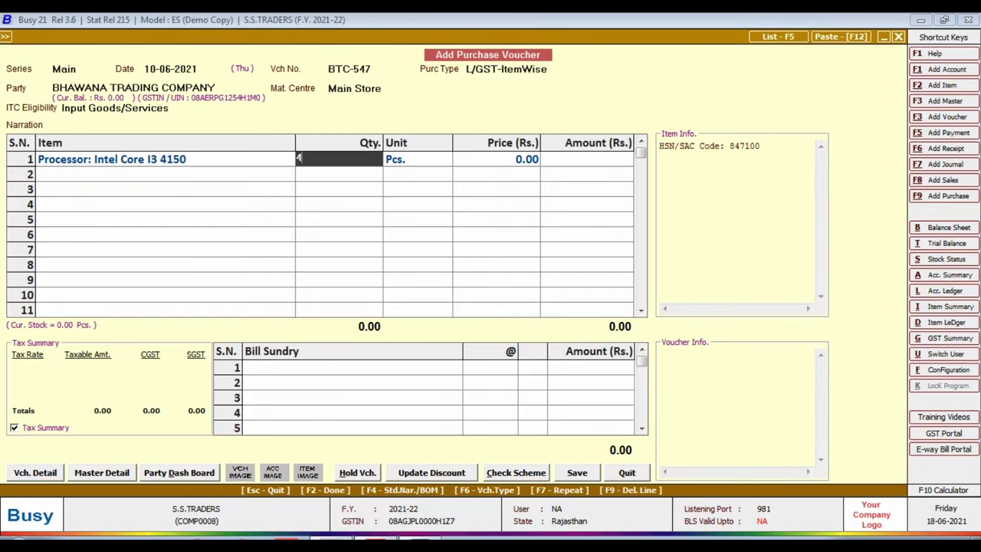
key(Return)
key(Return)
Look up the processor's taxable rate in the PDF invoice and enter 6228.81 as its price in the voucher
key(alt+Tab)
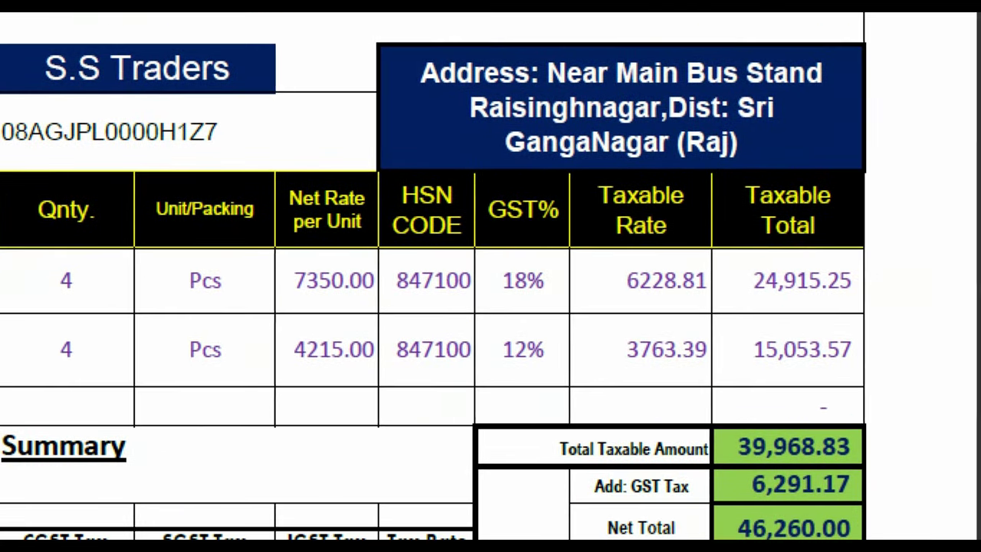
drag(596, 252, 722, 300)
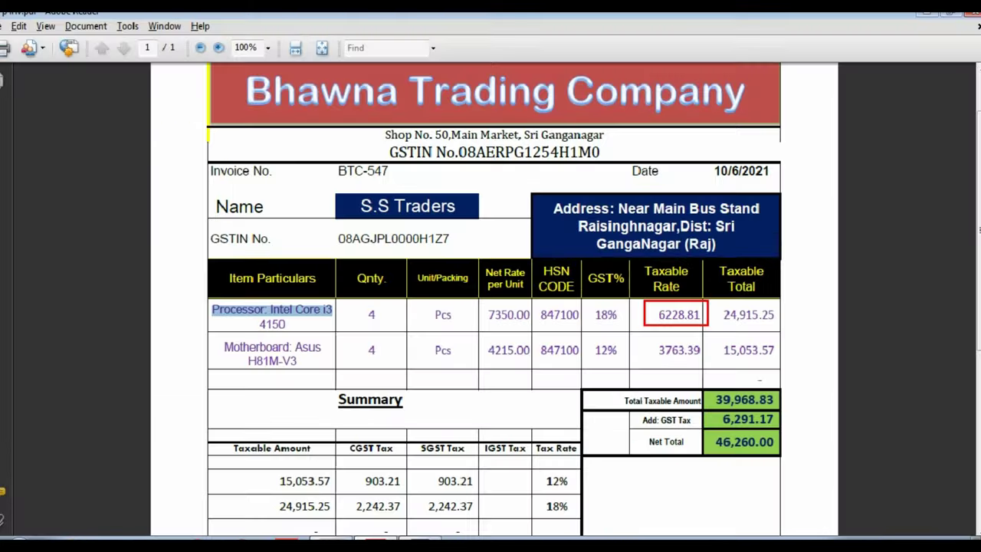
key(alt+Tab)
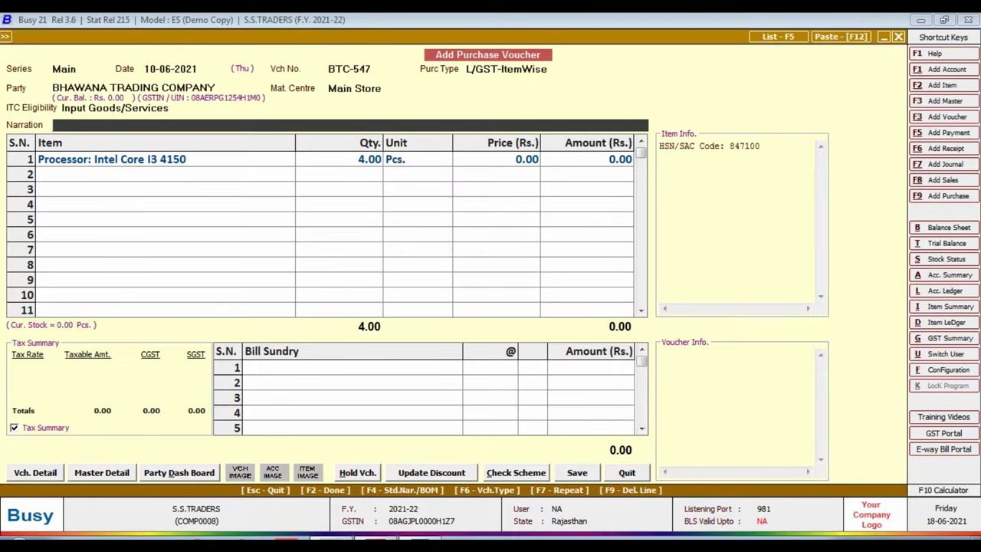
click(605, 158)
click(496, 158)
key(alt+Tab)
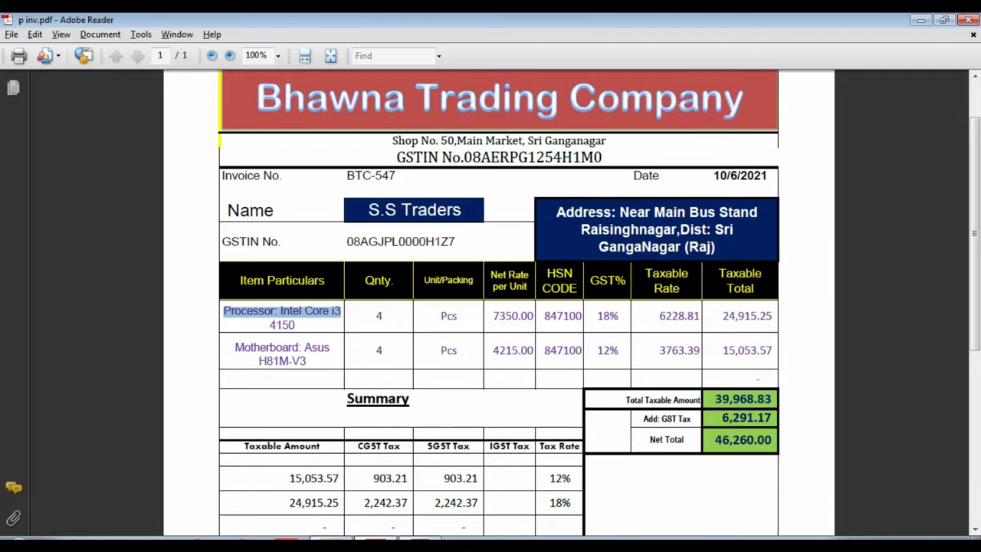
key(alt+Tab)
text(6228.)
key(alt+Tab)
key(alt+Tab)
text(81)
key(Return)
key(Return)
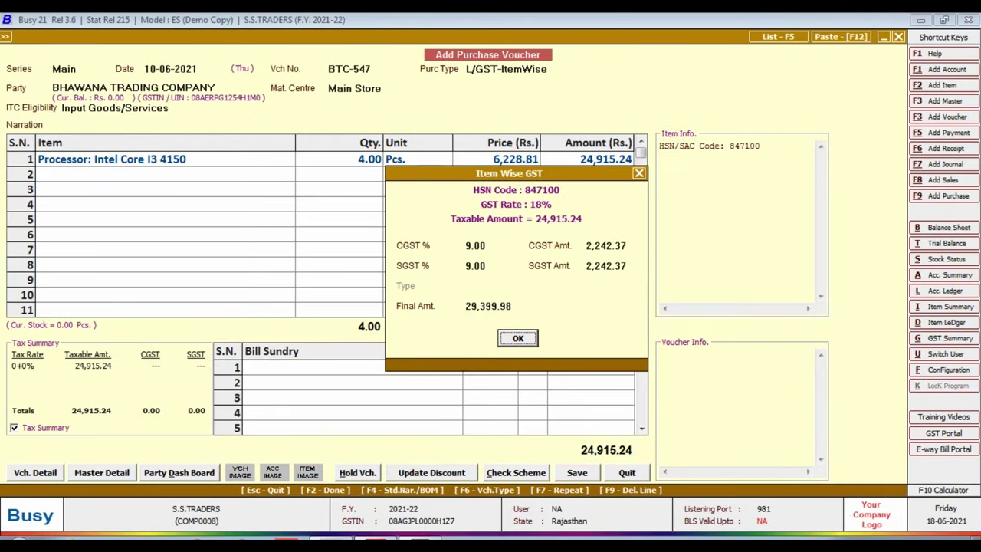
Round the final amount in the processor's item-wise GST details to 29,400 and accept them
click(496, 306)
key(shift+End)
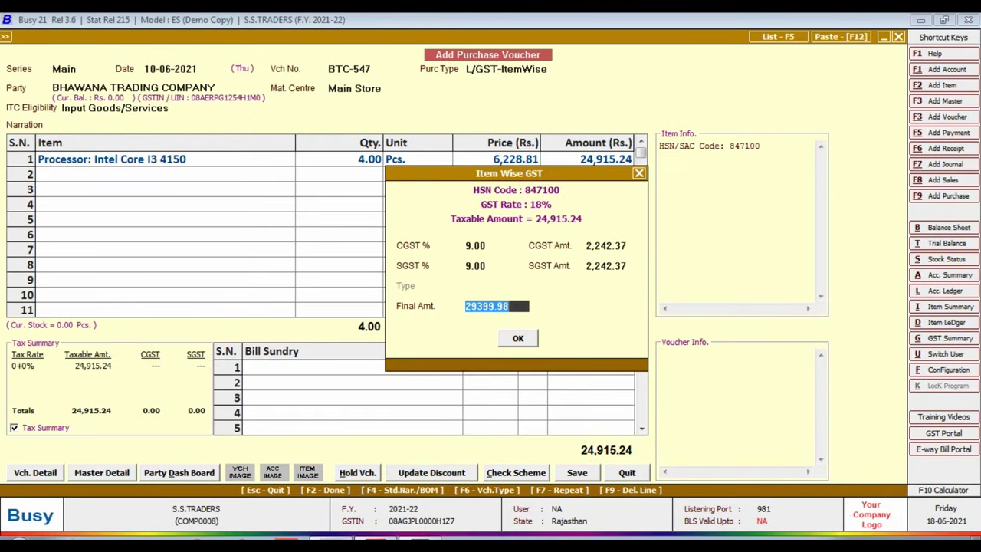
text(2)
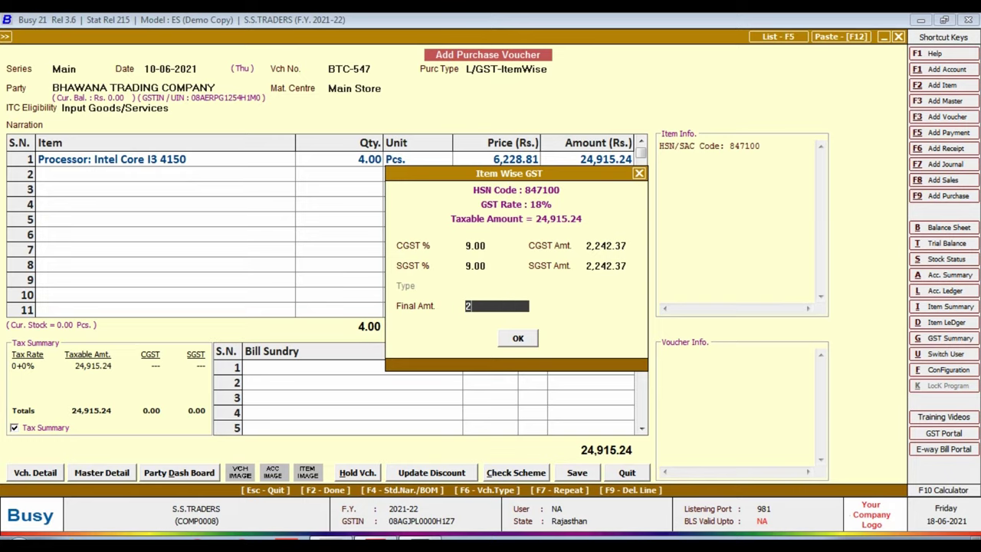
text(9,400)
key(Return)
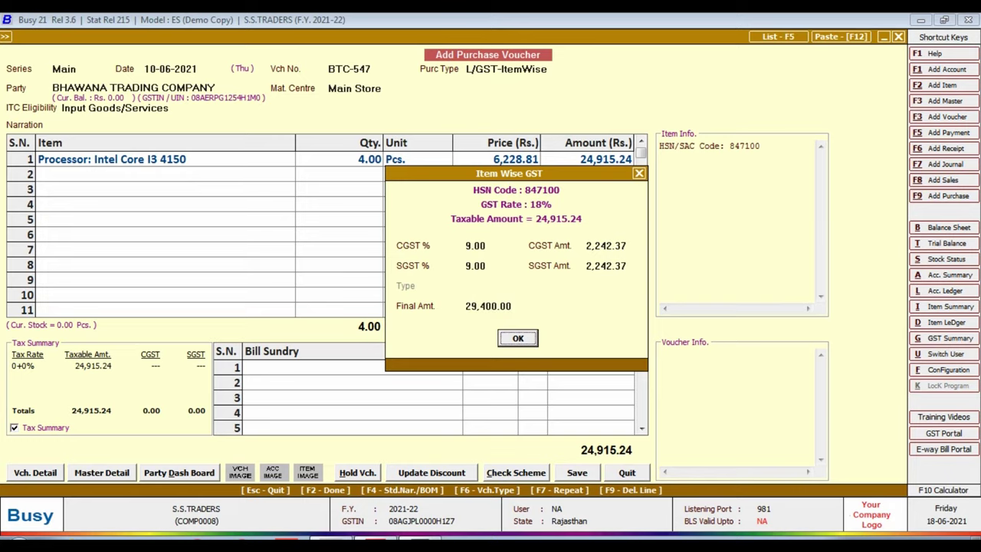
key(Return)
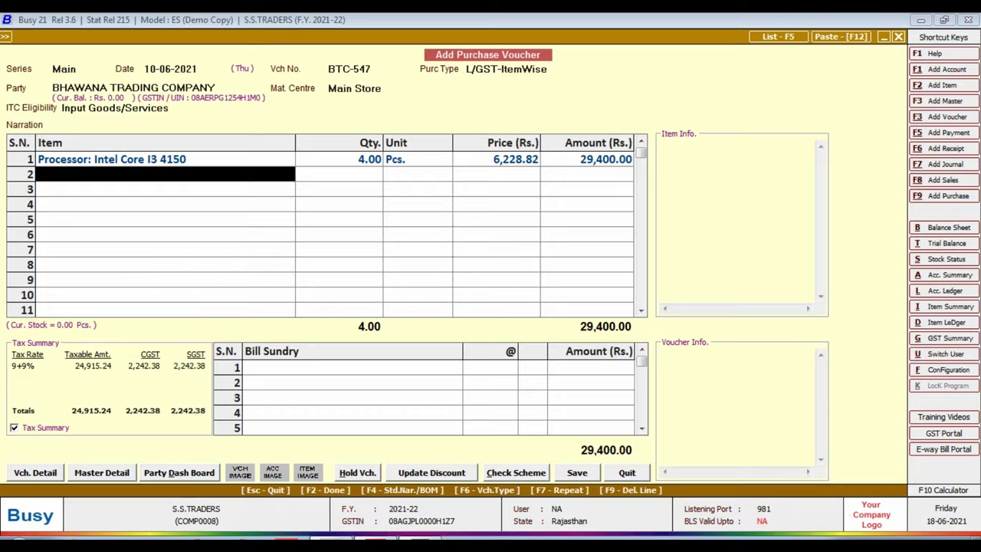
Start a new item master named Motherboard: Asus H81M-V3, copying the name from the PDF invoice, without an alias
key(alt+Tab)
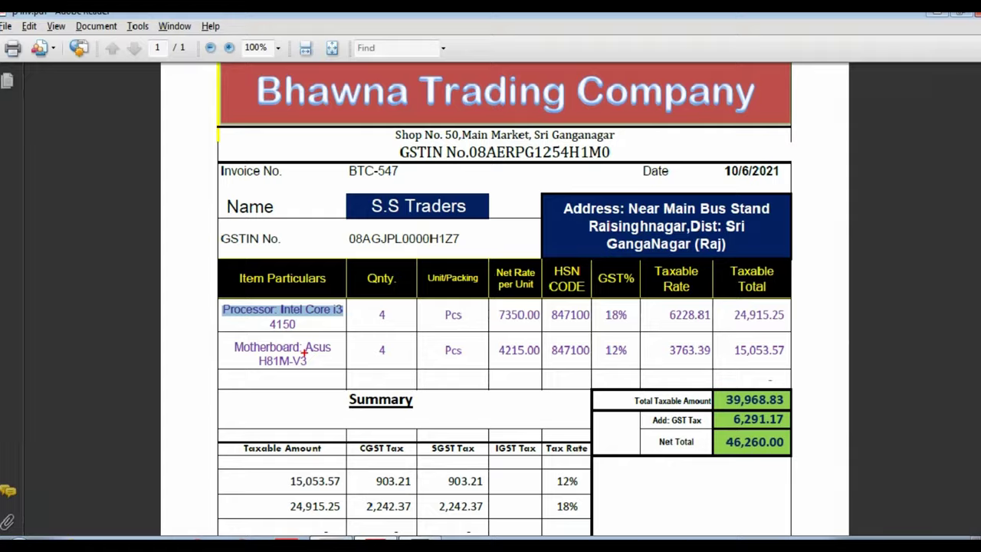
key(alt+Tab)
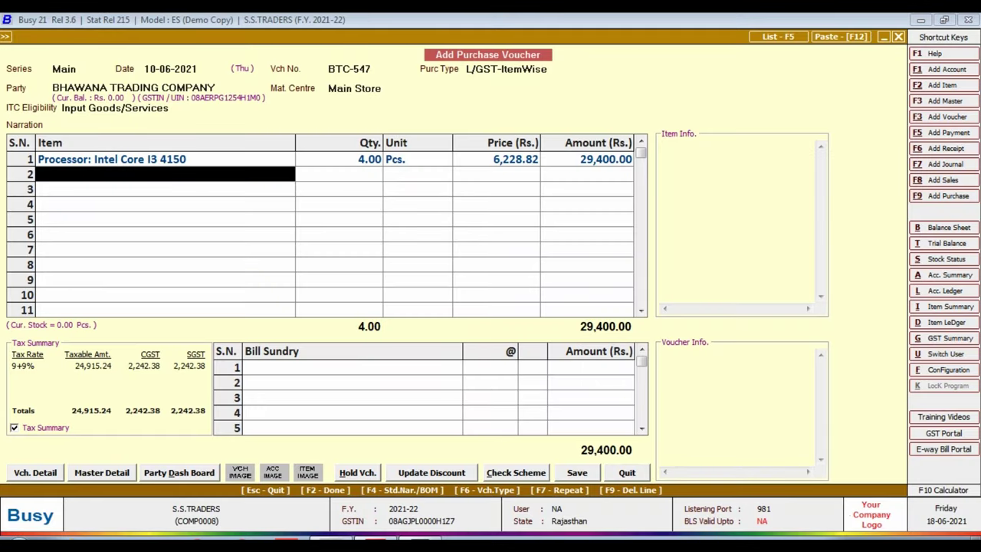
key(alt+F2)
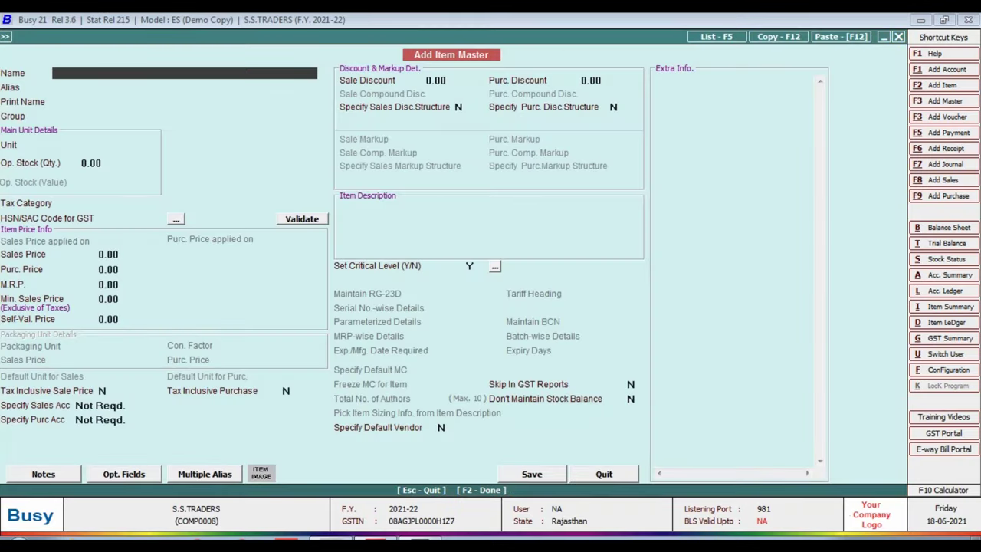
key(alt+Tab)
drag(234, 347, 307, 361)
key(ctrl+c)
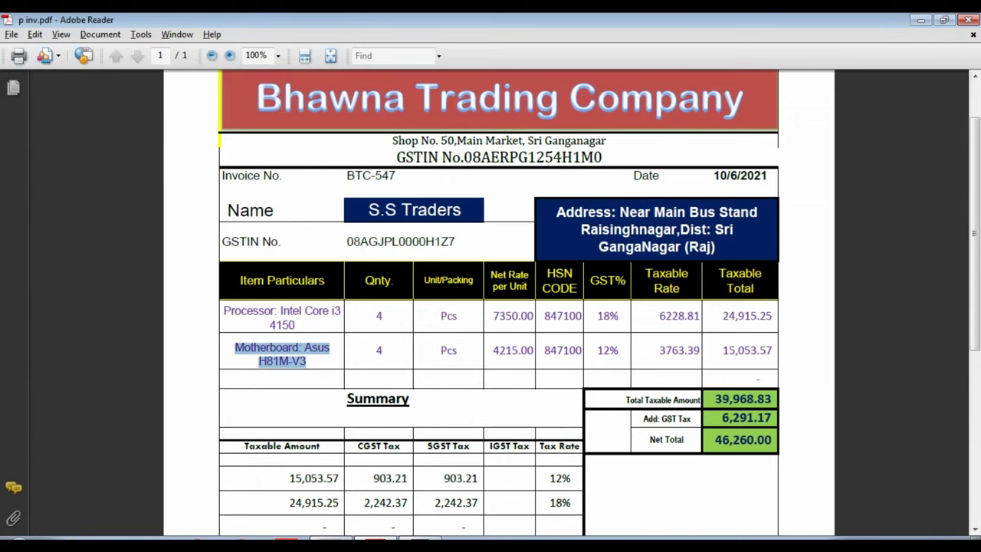
key(alt+Tab)
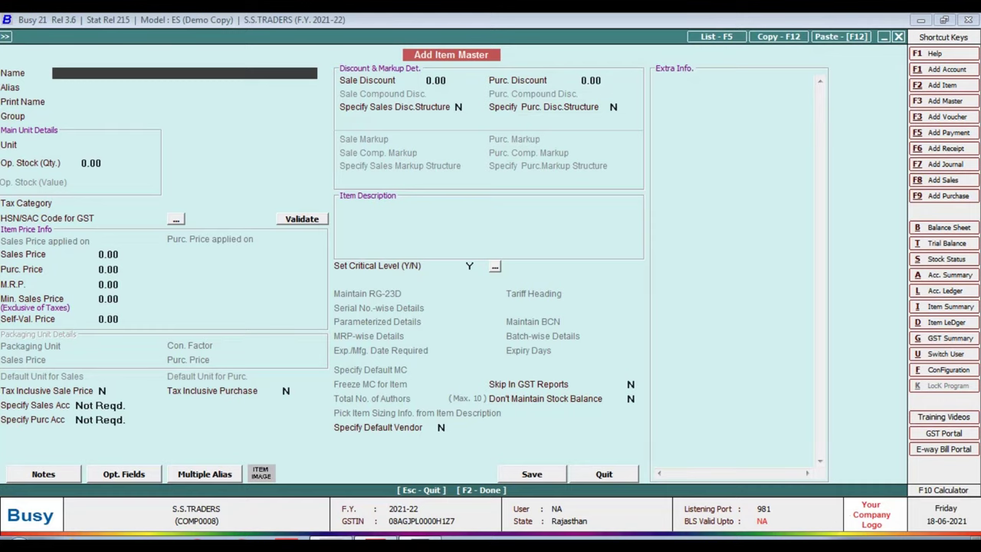
key(ctrl+v)
key(Return)
key(Return)
key(Return)
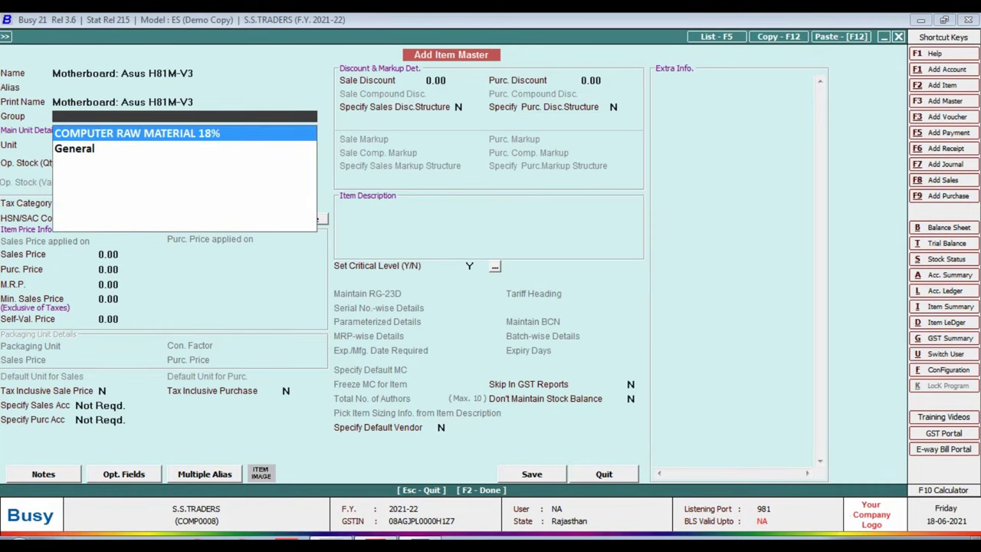
Start a new item group named COMPUTERS RAW MAT GST 12% with no HSN code or tax category specified
key(F3)
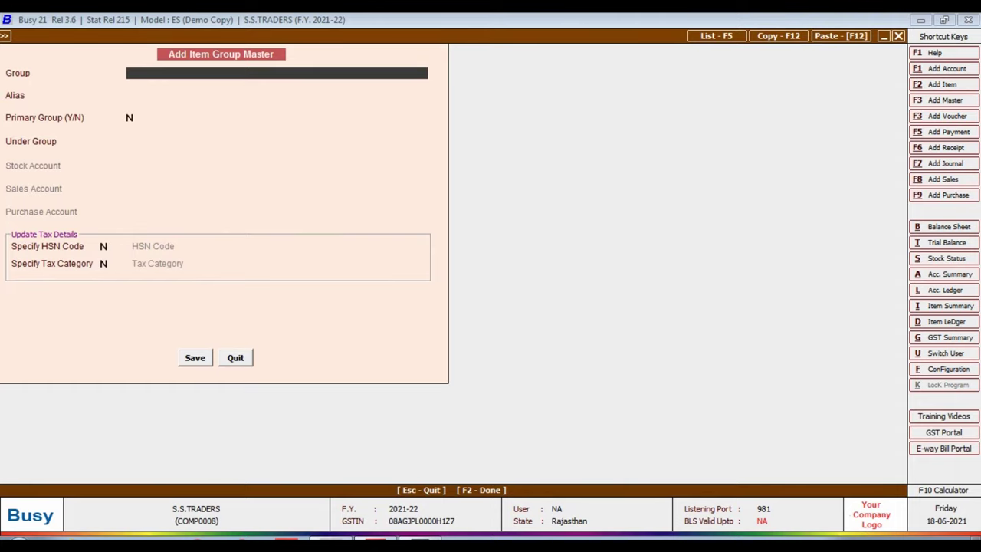
text(COMPUTERS RAW M)
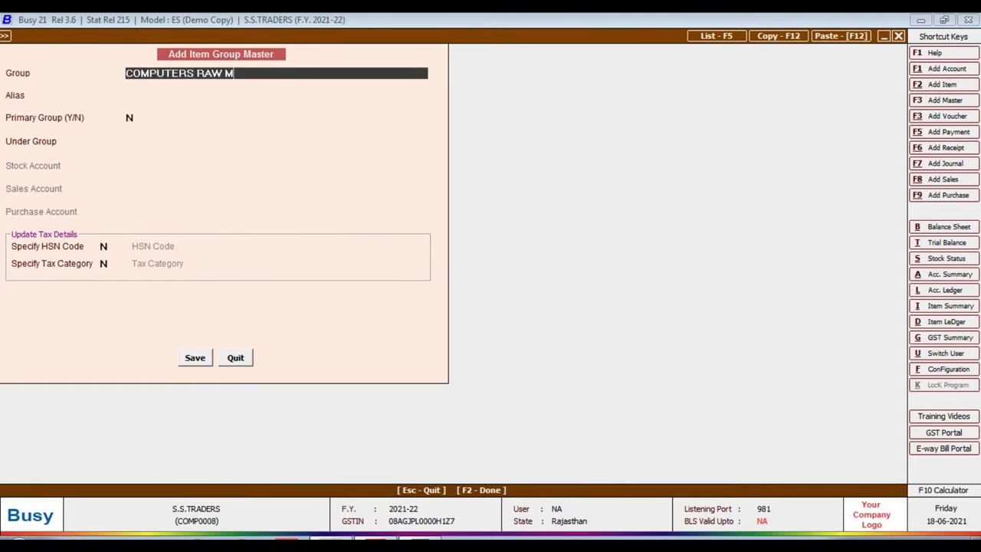
text(AT GST 12%)
key(Return)
key(Return)
key(Return)
key(Return)
key(Return)
key(Return)
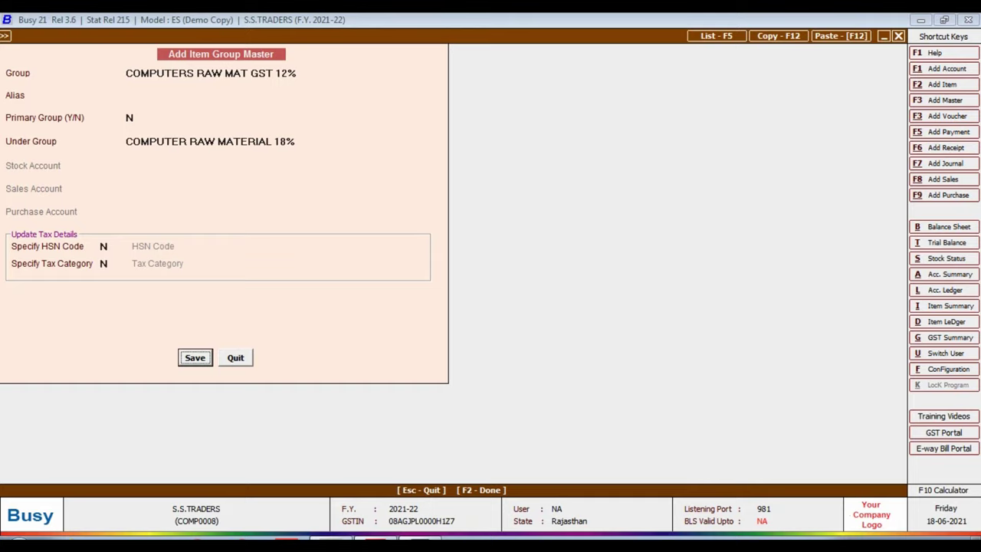
Change the new group's parent group to General and save it as the motherboard's item group
click(276, 141)
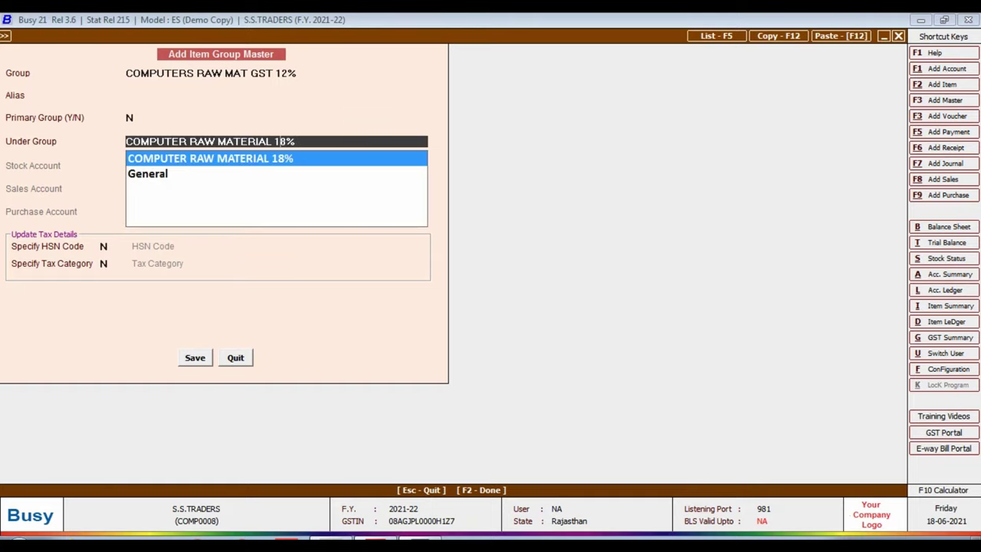
key(Down)
key(Return)
key(Return)
key(Return)
key(Return)
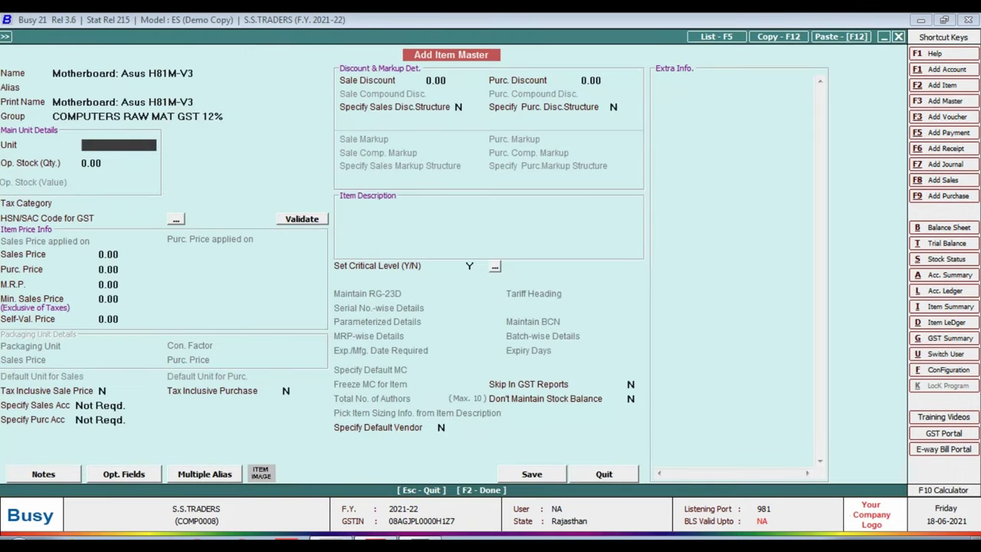
Set the motherboard item's unit to Pcs. with no opening stock and its tax category to GST 12%
text(p)
key(Return)
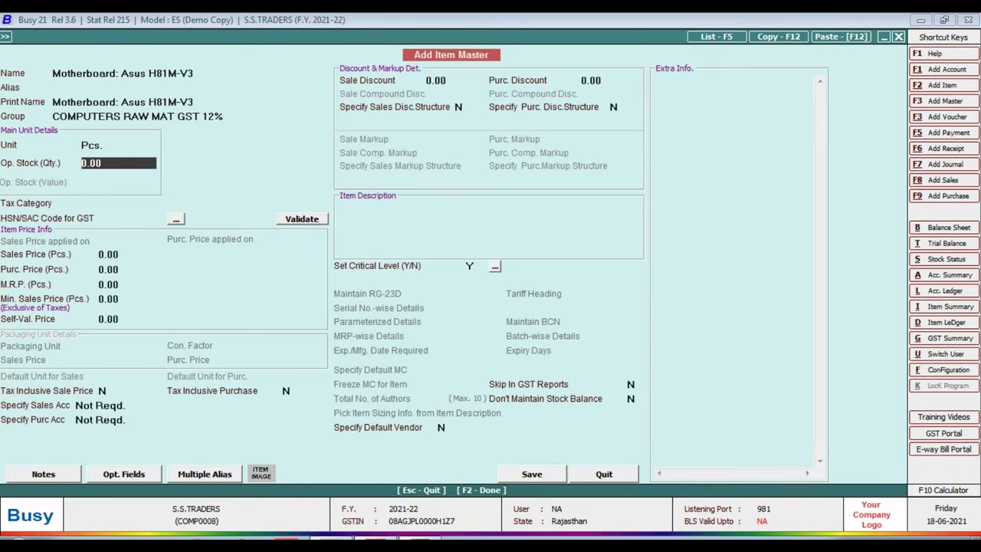
key(Return)
text(g)
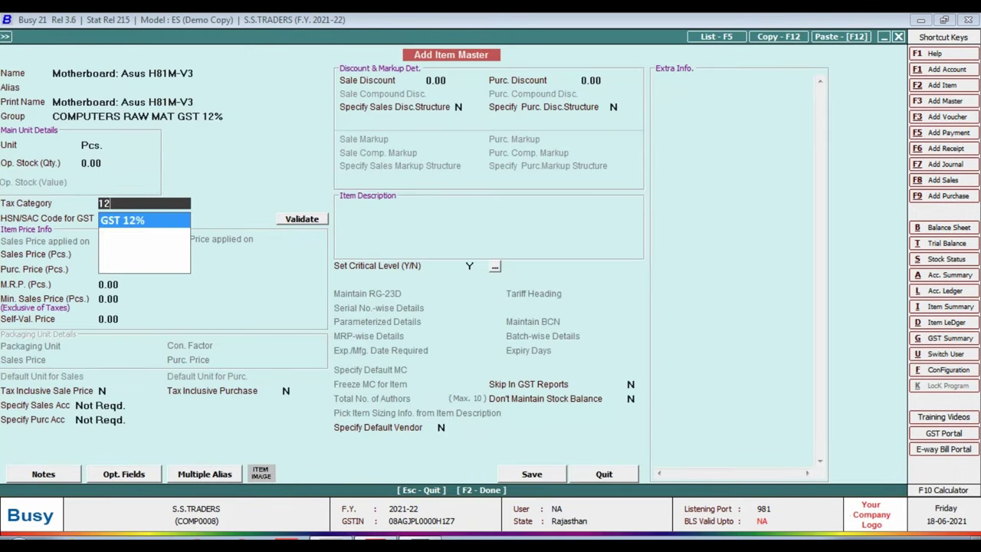
key(Return)
Look up the motherboard's HSN code in the PDF invoice and enter 847100 in the item master
key(alt+Tab)
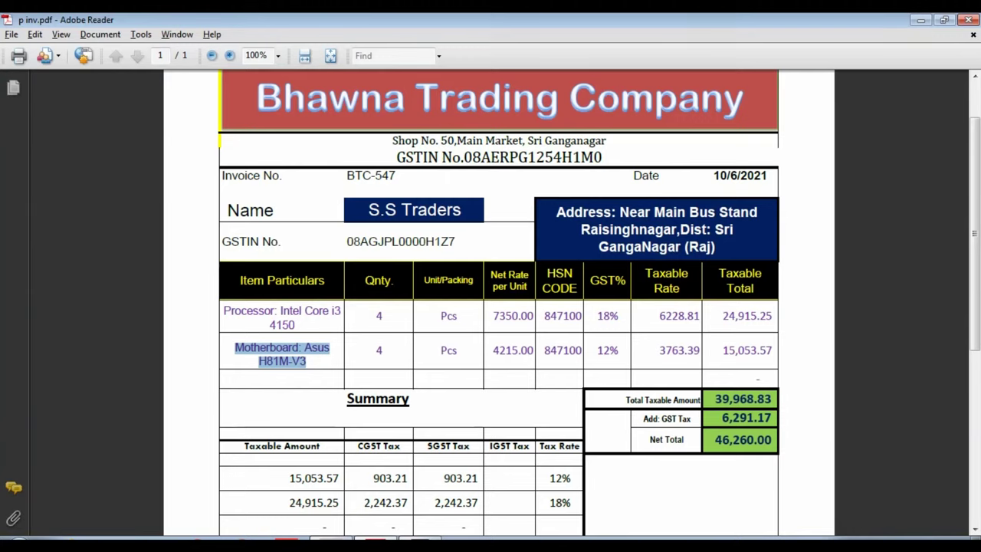
key(alt+Tab)
text(847100)
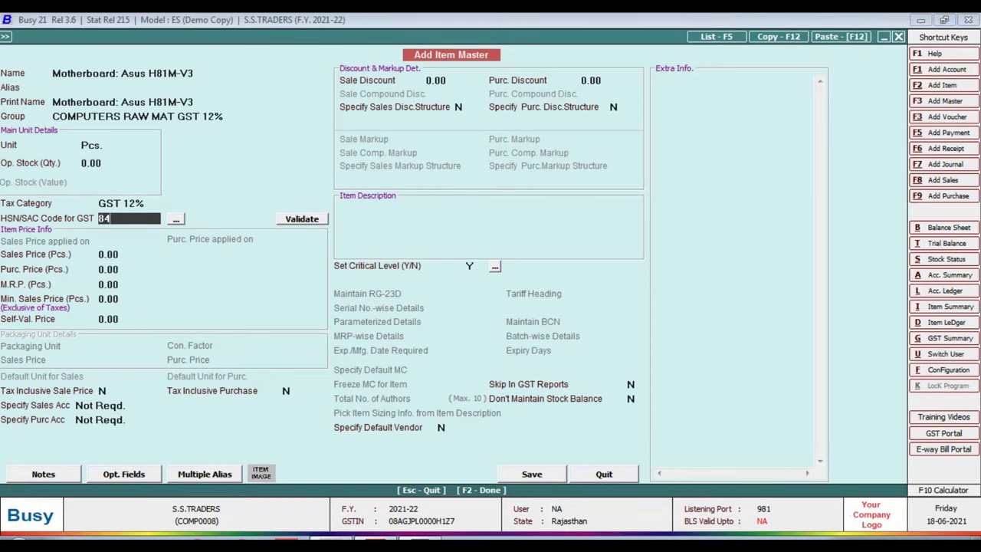
key(Return)
key(Return)
key(Return)
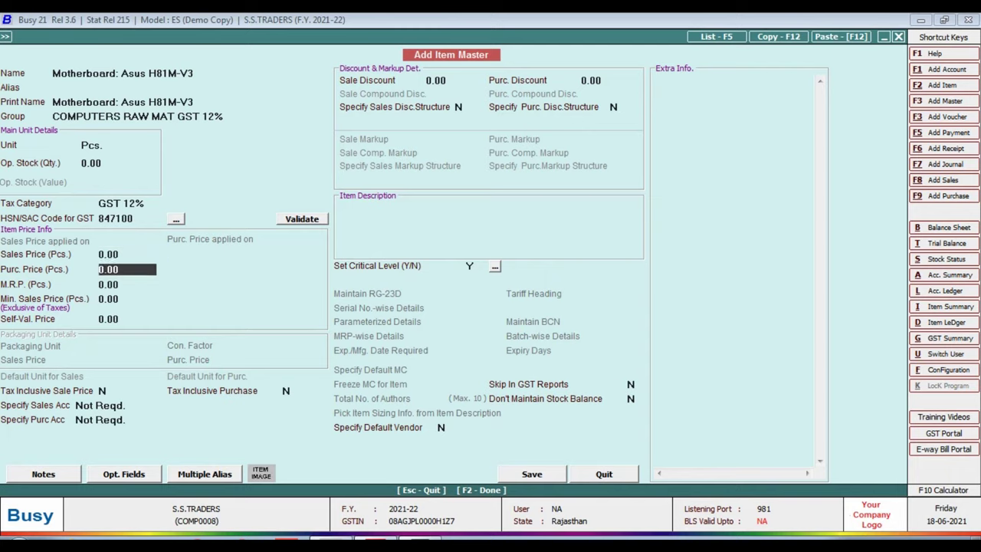
Leave the item's prices and tax-inclusive options at their defaults and set its purchase account option to Specify Here
key(Return)
key(Return)
key(Return)
key(Return)
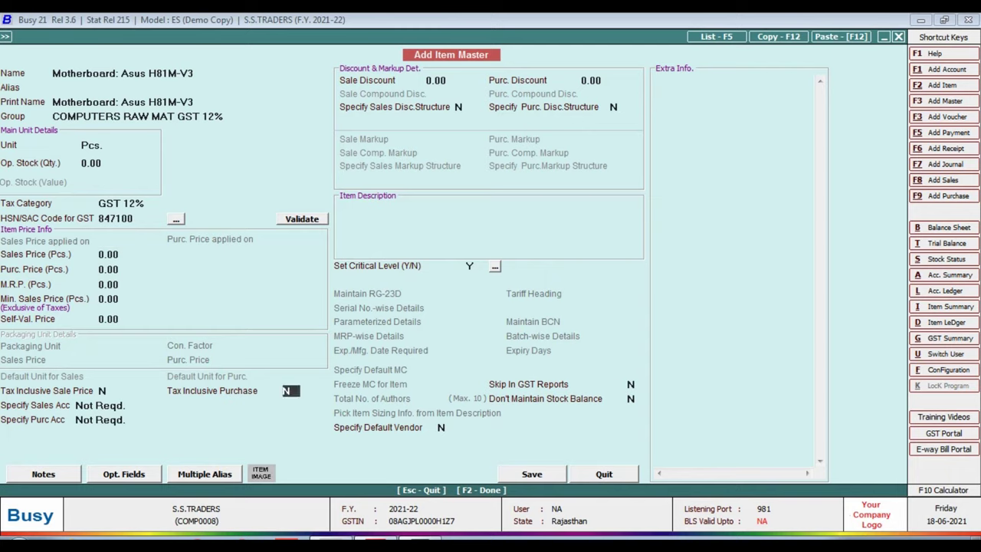
key(Down)
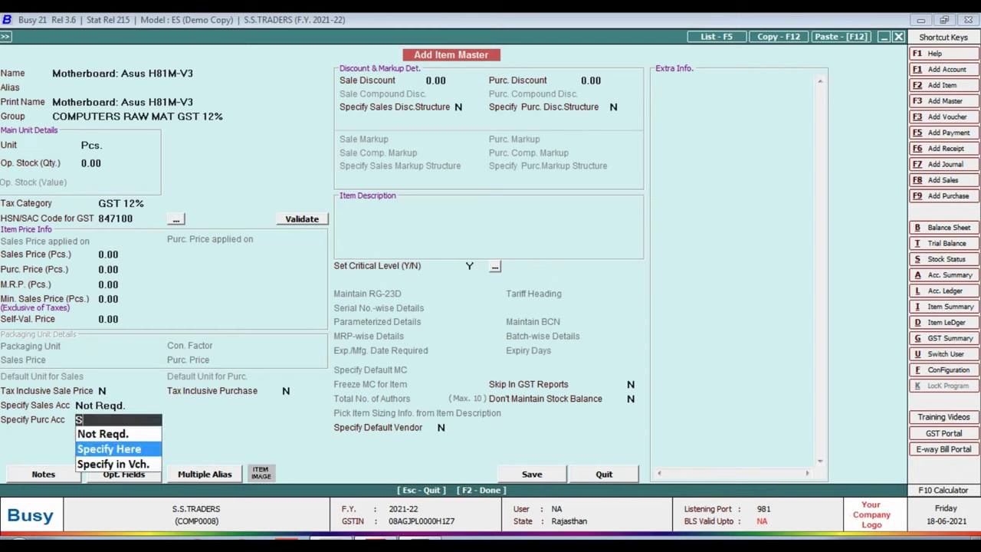
key(Down)
key(Up)
key(Return)
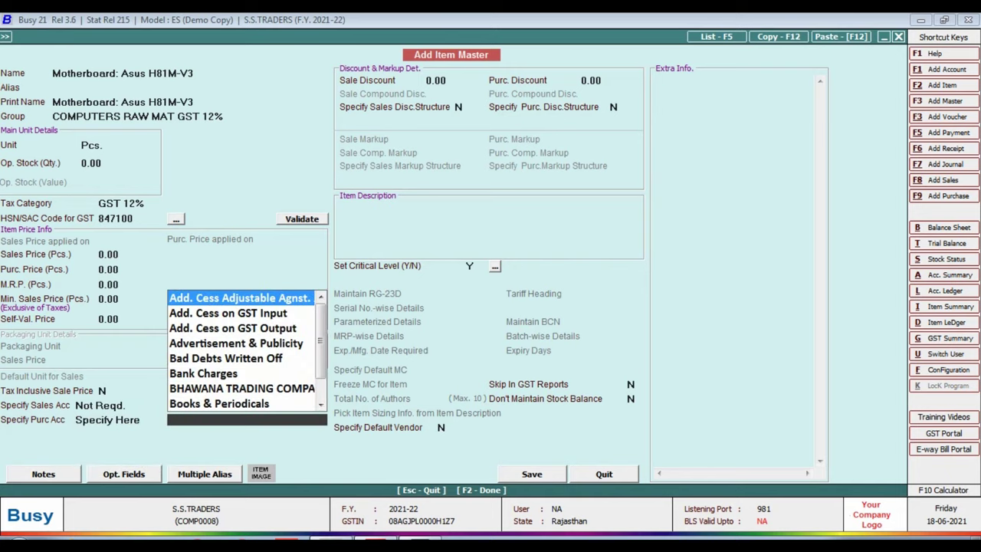
Start a new account master named GST 12% COMPUTER PARTS PUR, without an alias, for the item's purchase account
key(F3)
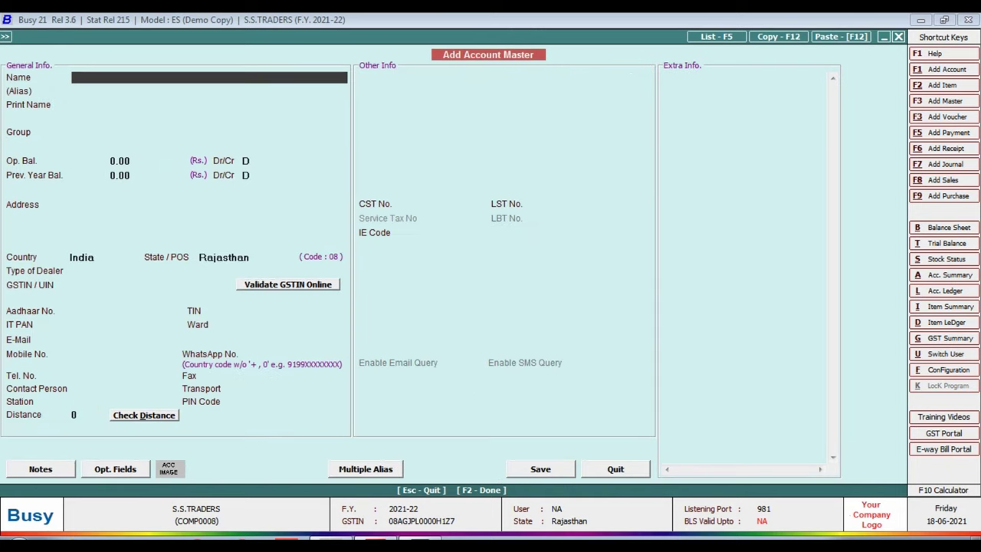
text(GST 12% COMPUTER PARTS)
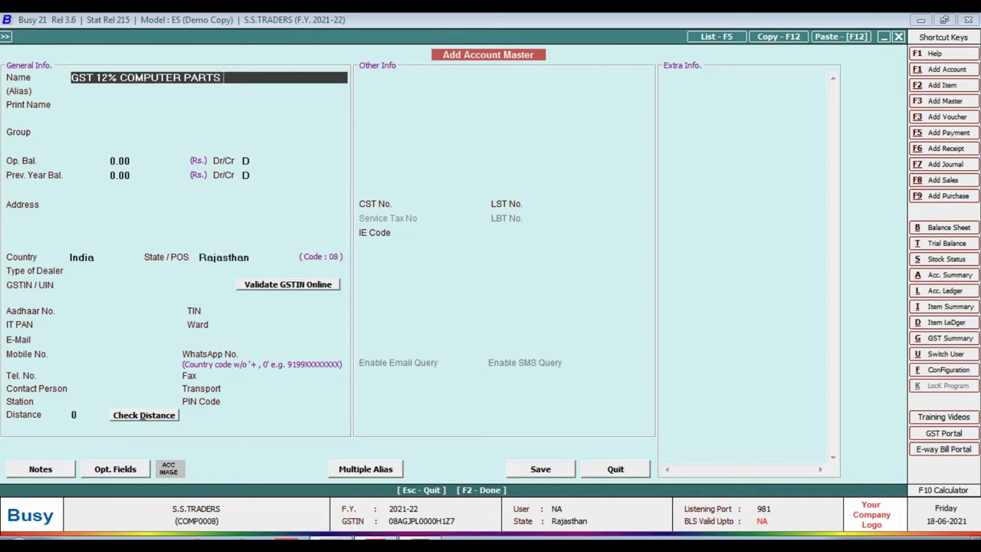
text( PUR)
key(Return)
key(Return)
Put the new account in the Purchase group and save it as the motherboard's purchase account
key(Return)
text(PUR)
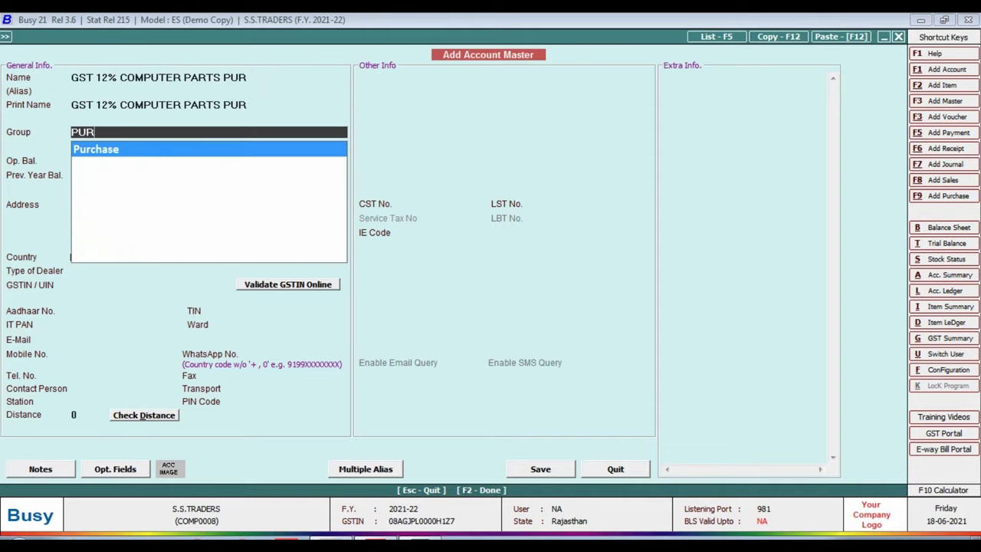
key(Return)
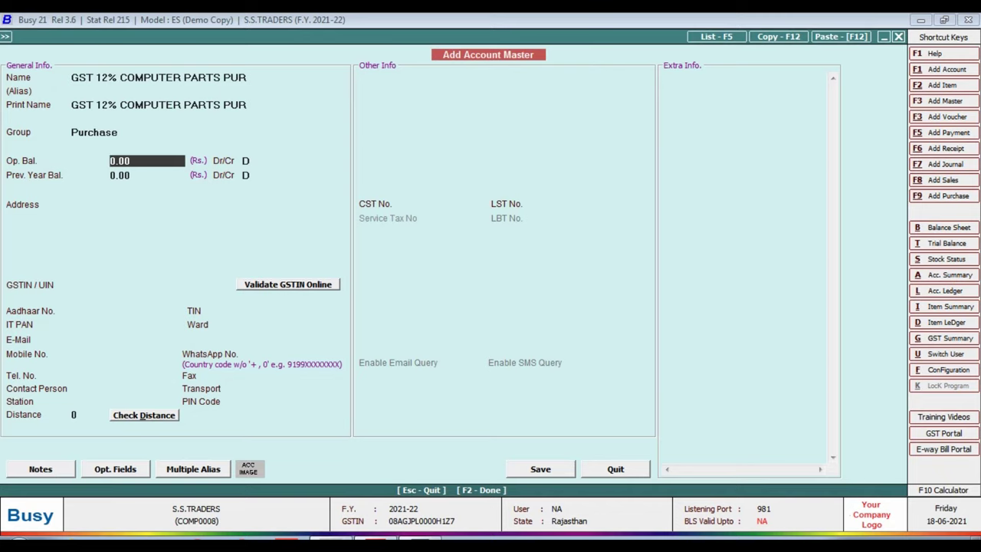
key(F2)
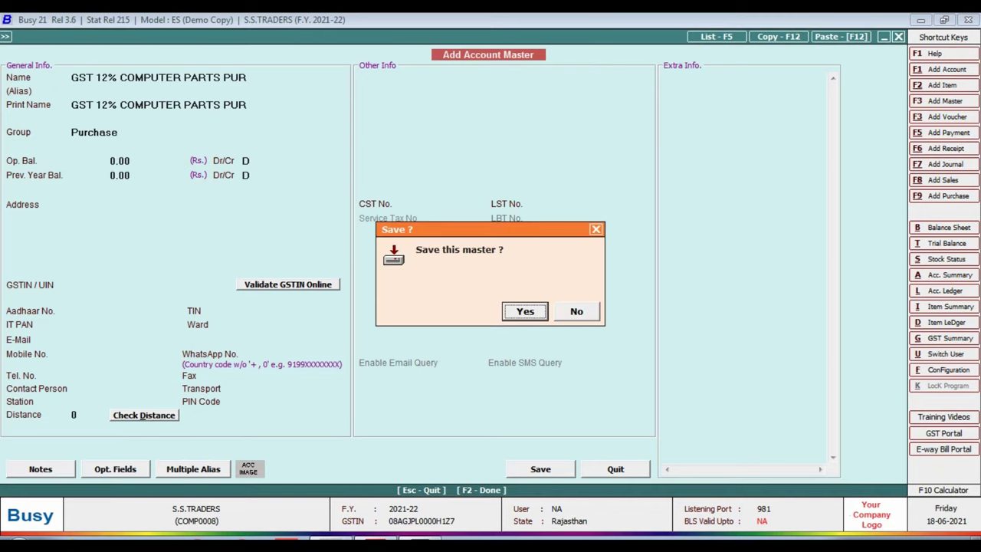
key(Return)
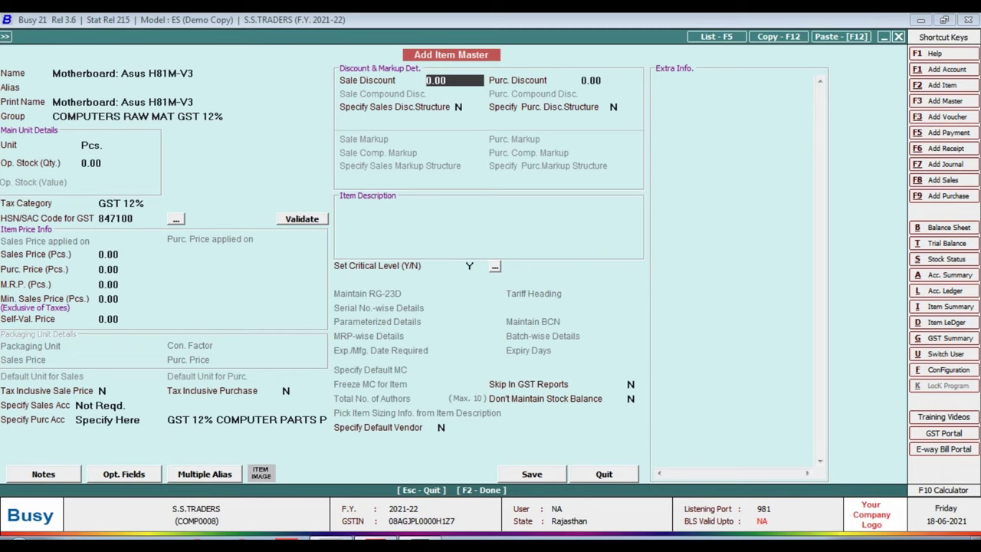
Save the motherboard item and enter it on the voucher with quantity 4 and the invoice's taxable rate of 3,763.39
key(F2)
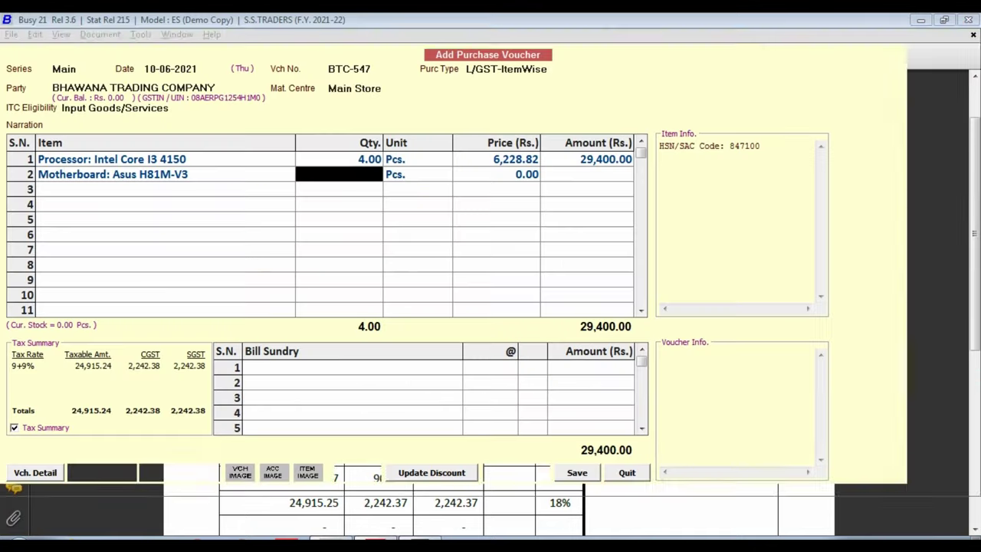
text(4)
key(Return)
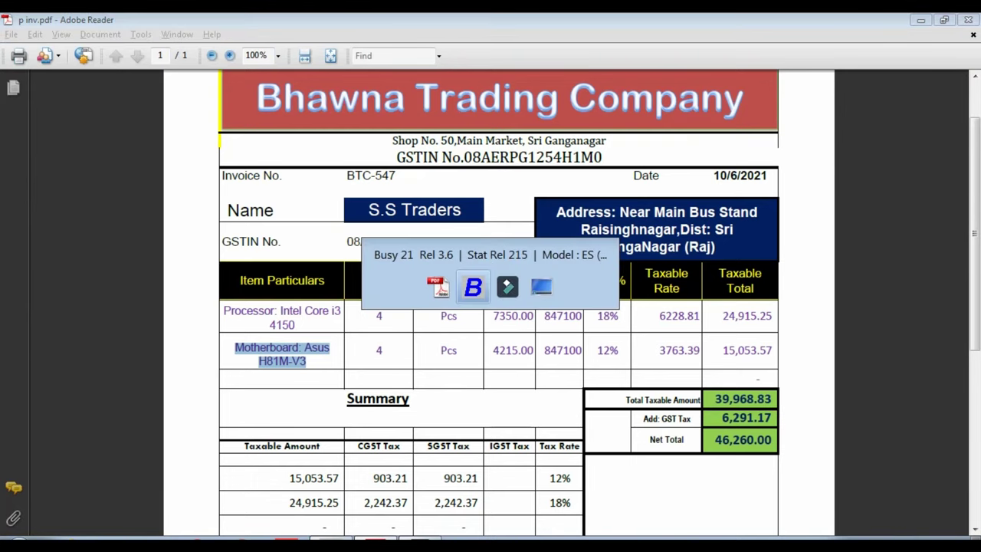
text(3,763.39)
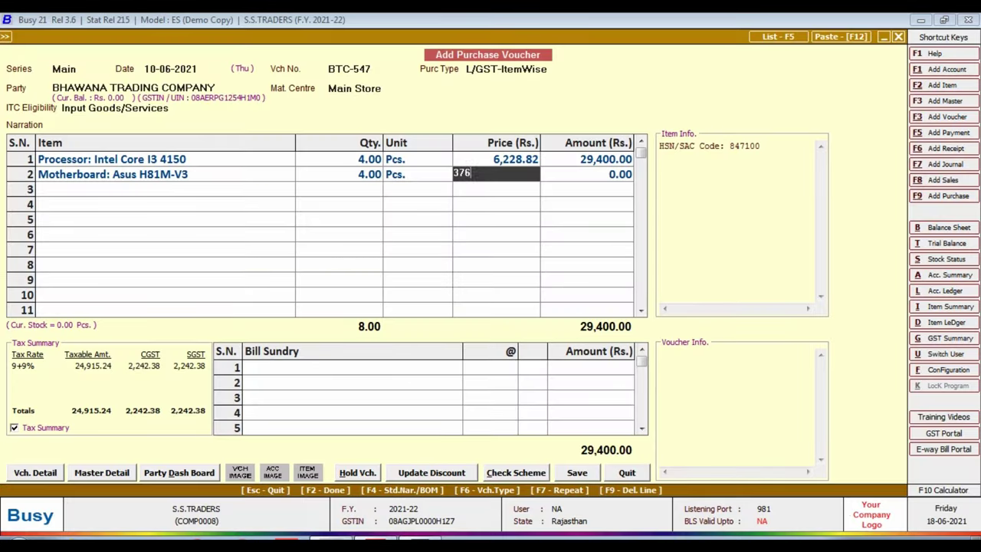
key(Return)
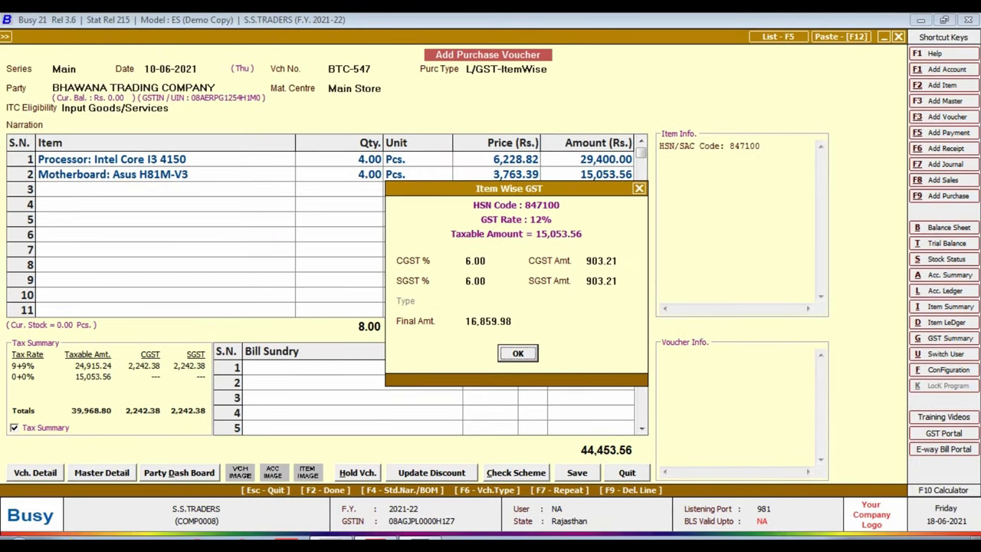
Round the final amount in the motherboard's item-wise GST details to 16,860 and accept them
click(486, 321)
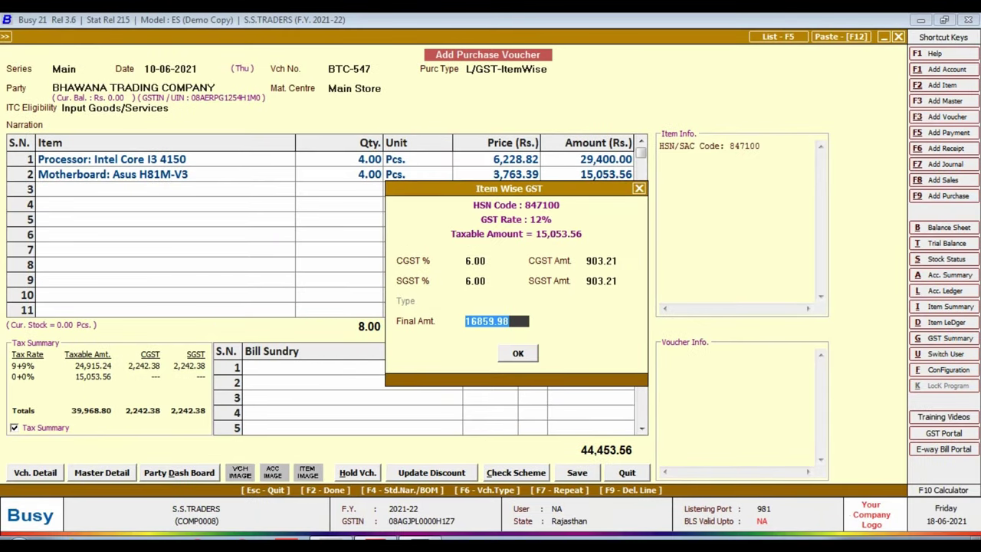
text(16860)
key(Return)
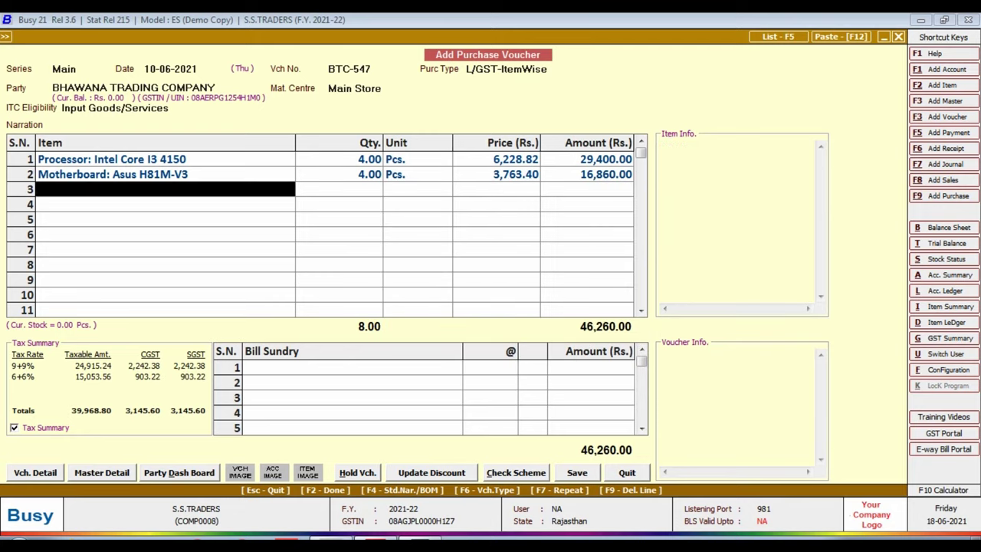
Compare the net total and tax amounts on the PDF invoice with the voucher's total and tax summary
key(alt+Tab)
scroll(498, 307, down, 3)
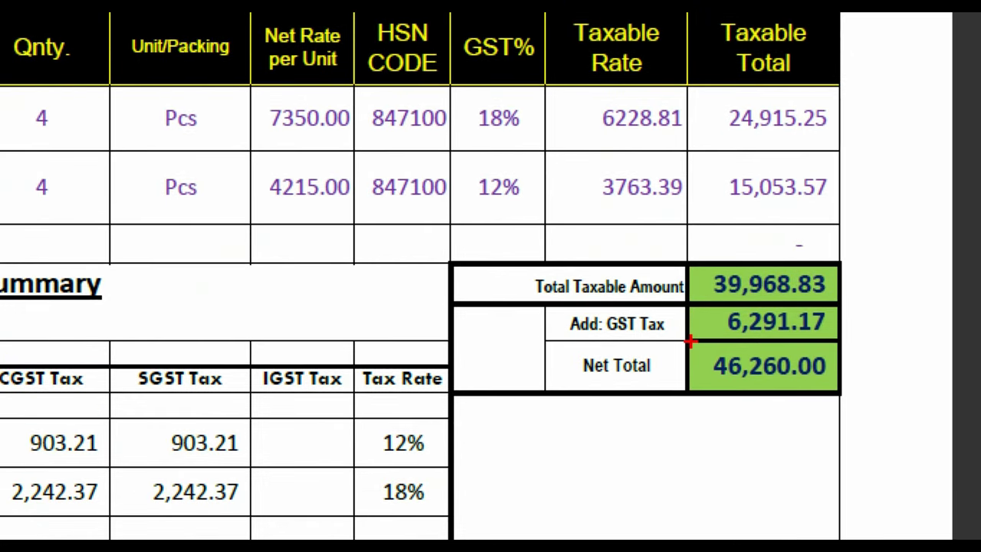
drag(690, 342, 836, 398)
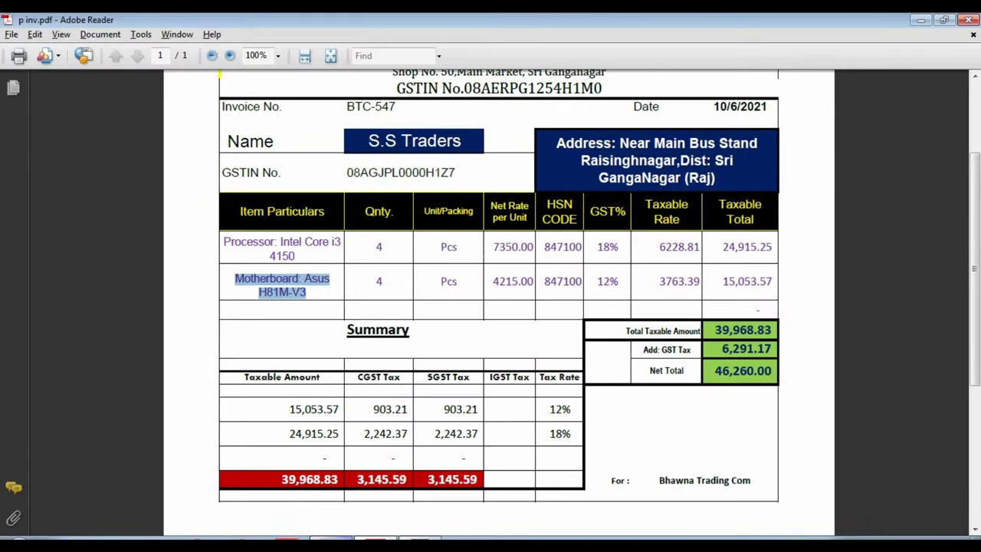
key(alt+Tab)
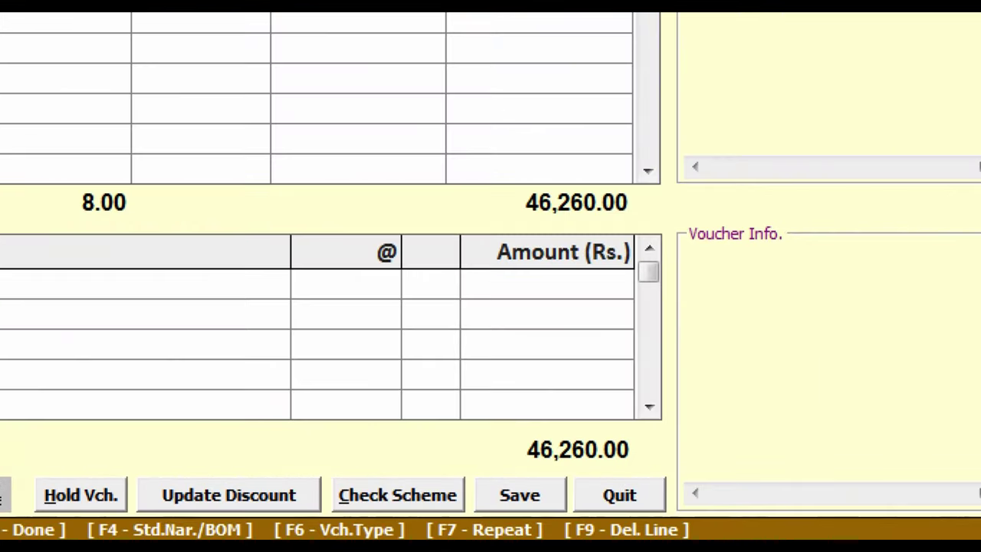
drag(561, 432, 637, 455)
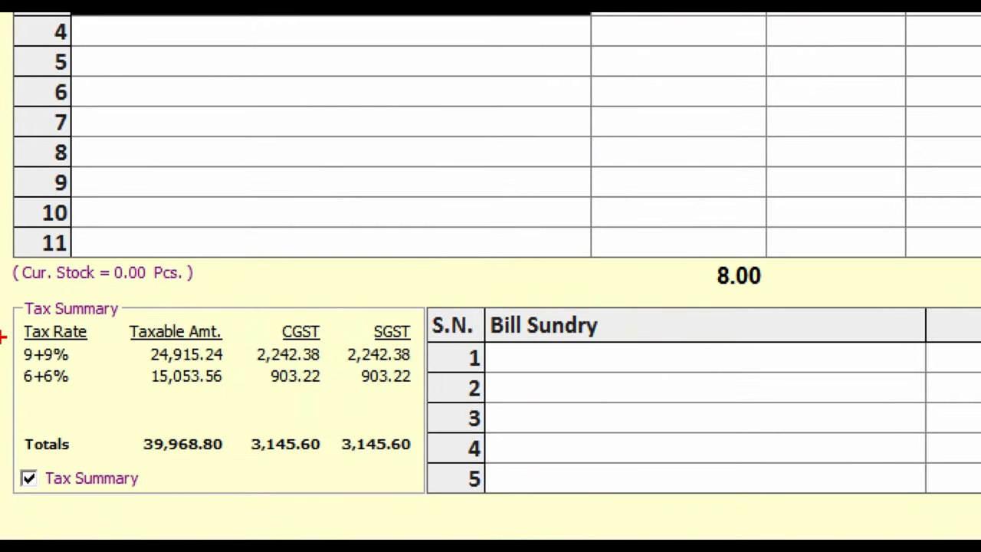
mouse_move(1, 329)
mouse_down()
mouse_move(26, 404)
mouse_move(232, 433)
mouse_up()
drag(463, 489, 440, 474)
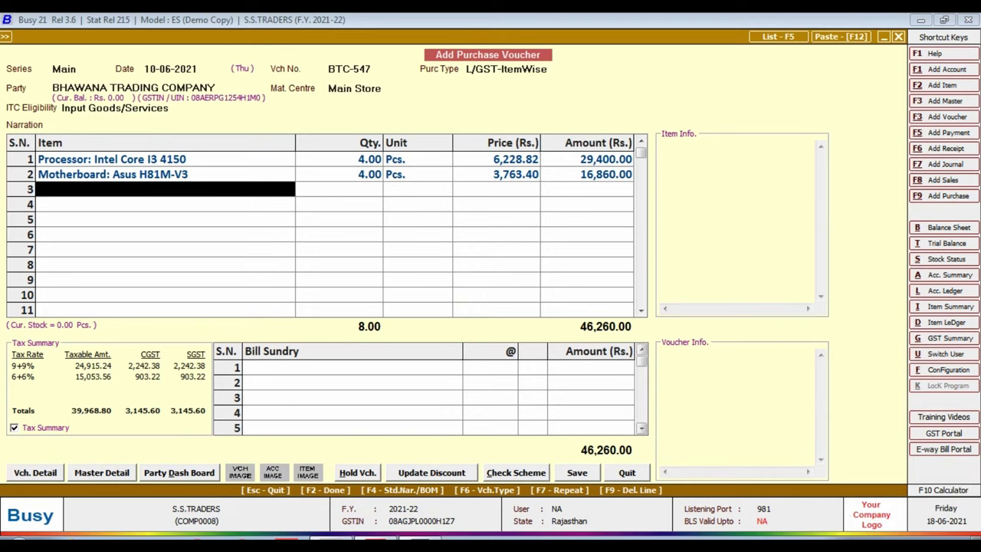
Finish the purchase voucher without any bill sundry and choose to continue despite the GSTIN check
click(352, 367)
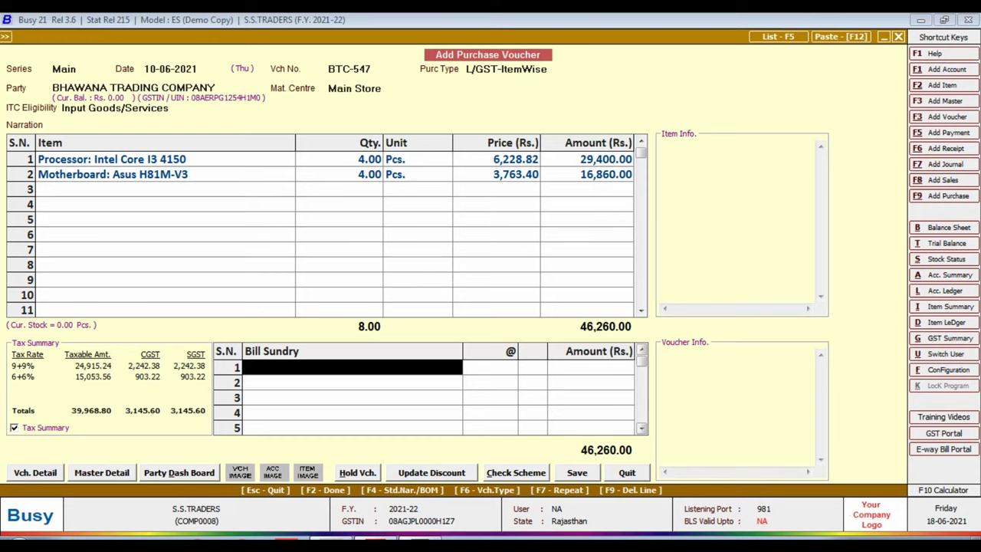
key(F2)
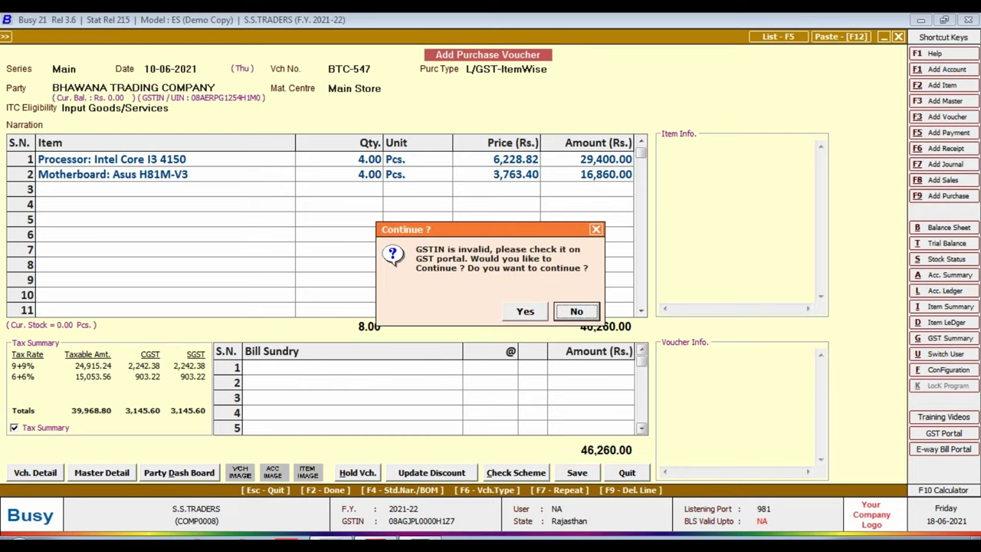
key(Left)
key(Return)
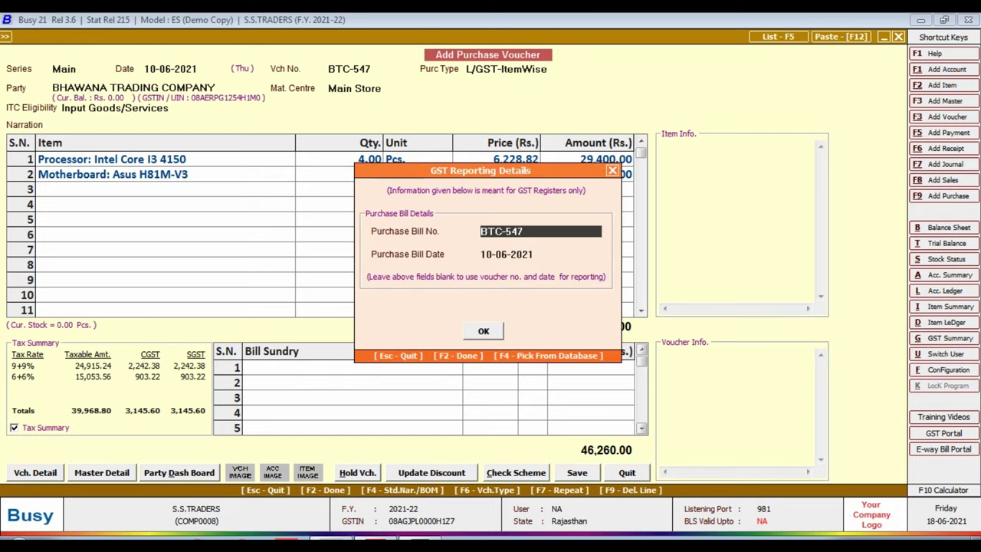
Accept the purchase bill details and the New Ref. bill-by-bill adjustment, save the voucher, and leave voucher entry
key(Return)
key(Return)
key(Return)
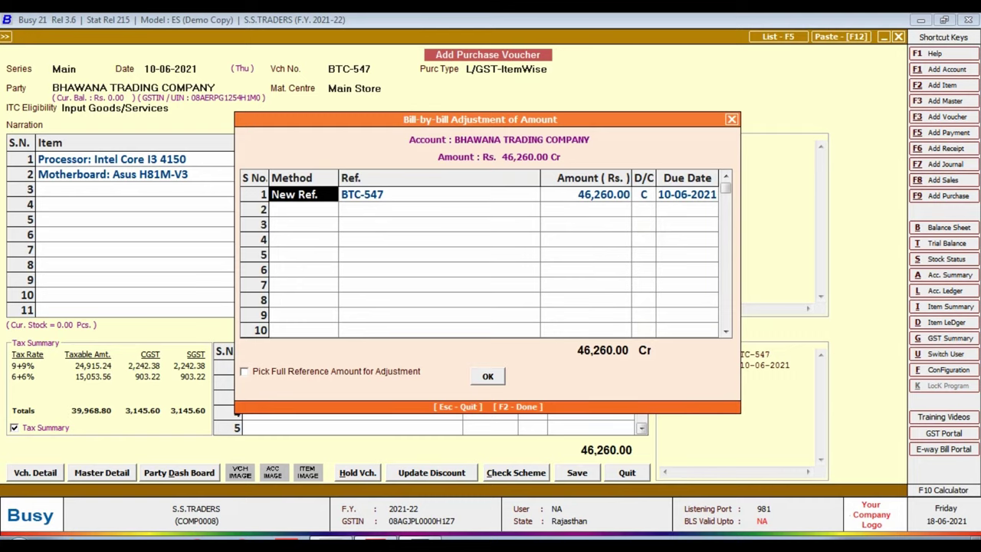
key(F2)
key(Return)
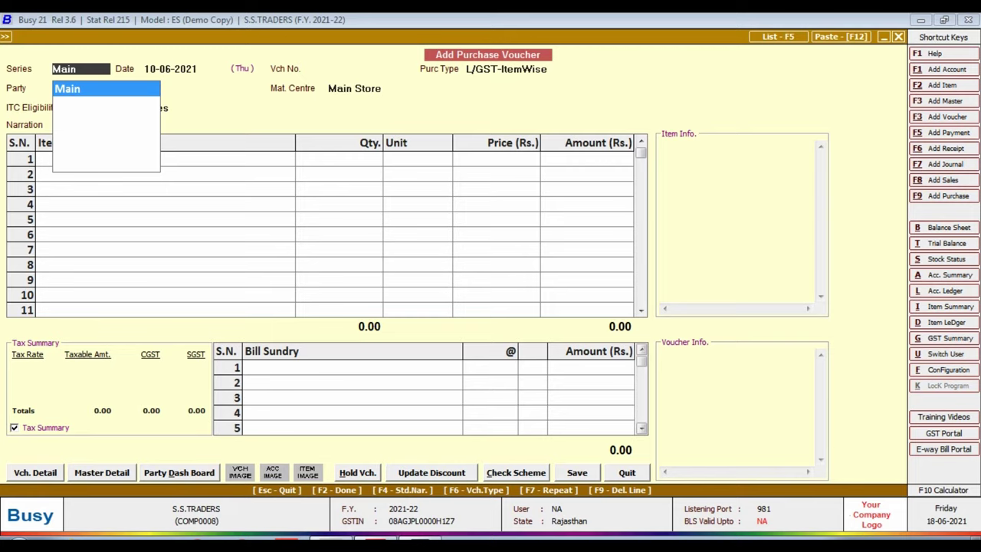
key(Escape)
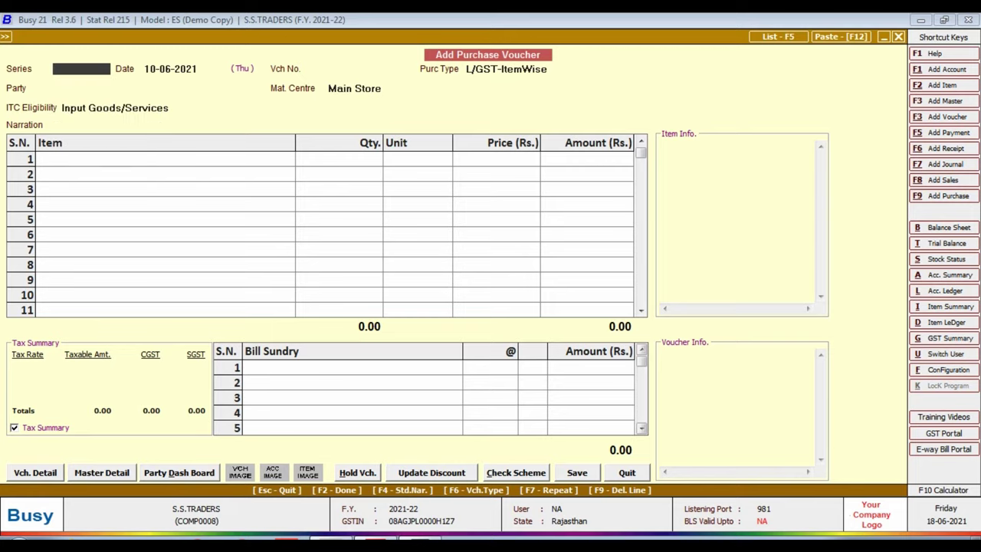
key(Escape)
Display the Horizontal (Standard) Profit & Loss account from 01-04-2021 to 10-06-2021 with the default options
key(Right)
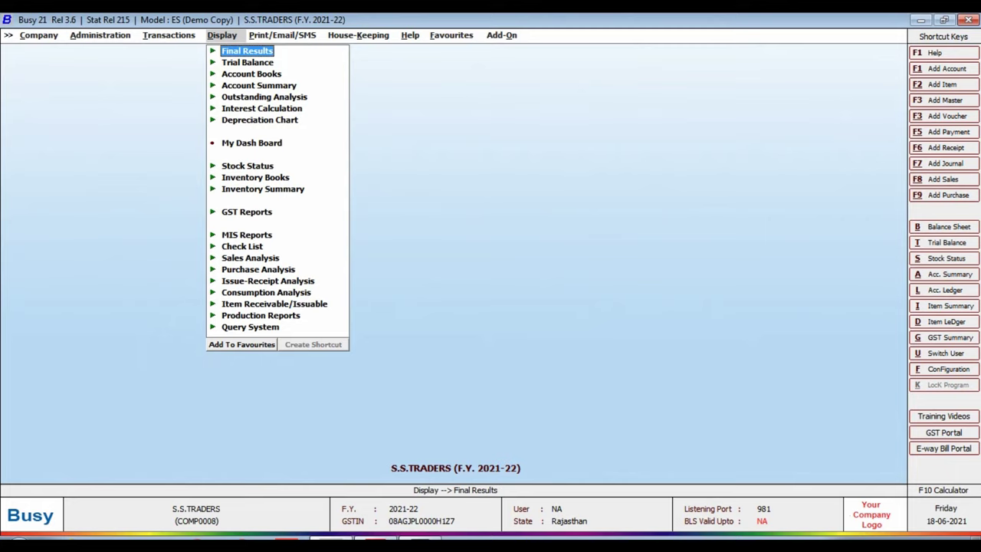
key(Return)
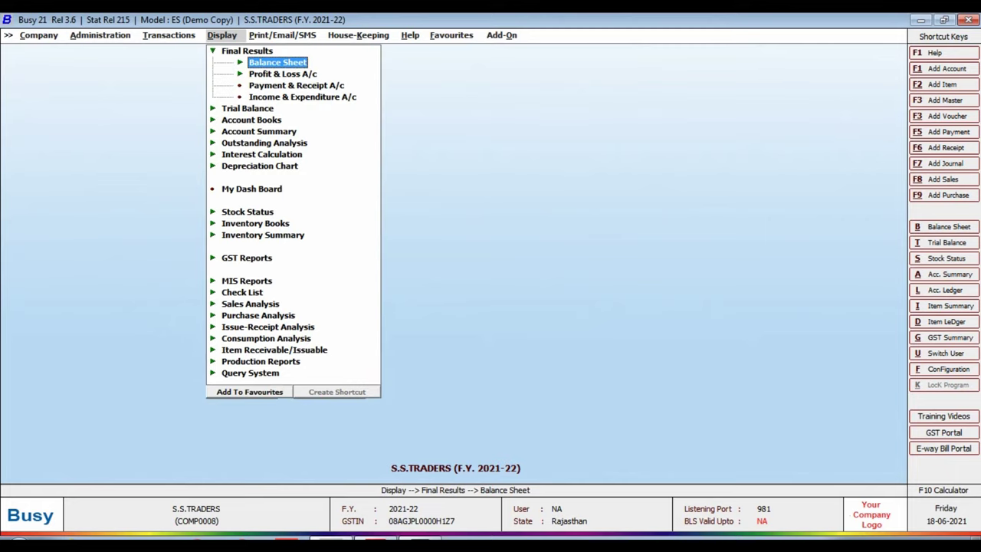
key(Down)
key(Return)
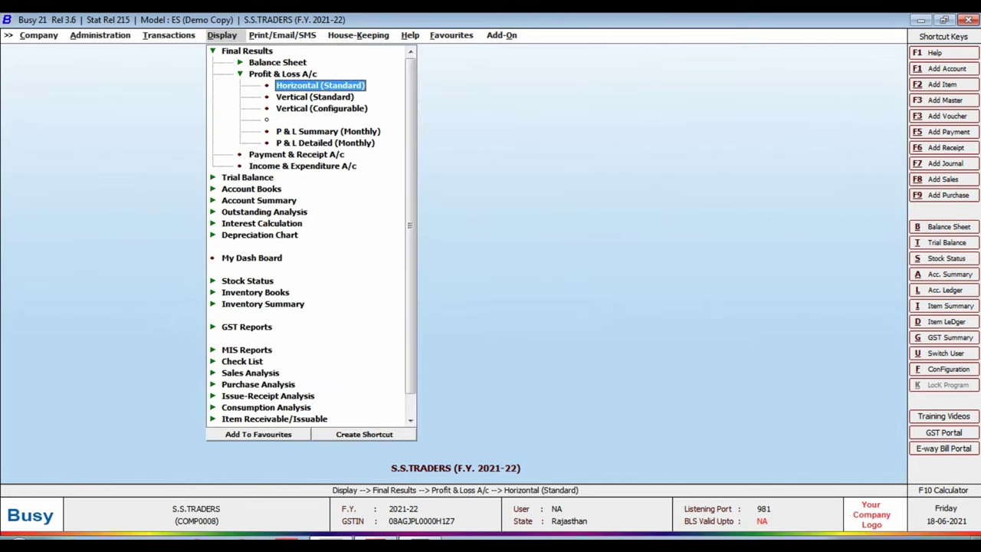
key(Return)
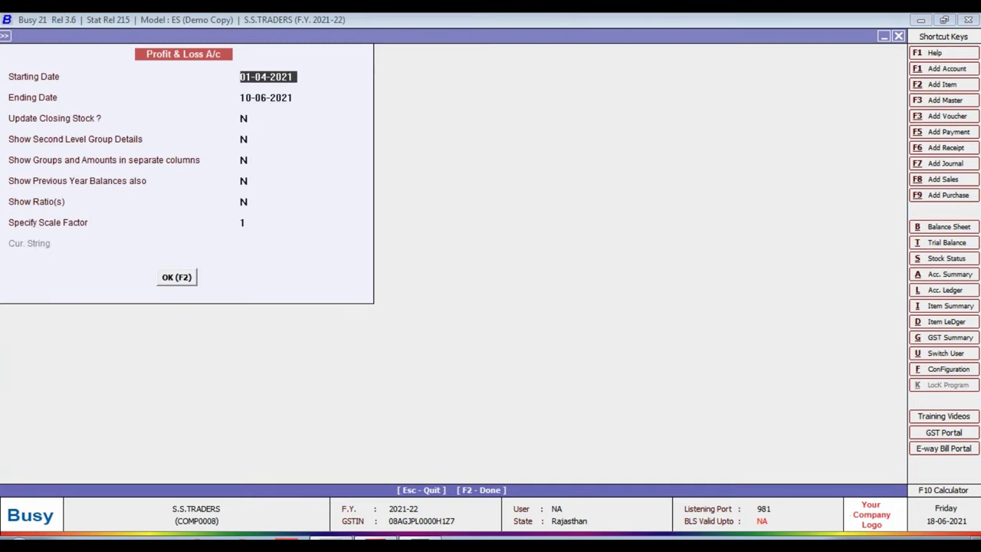
key(Return)
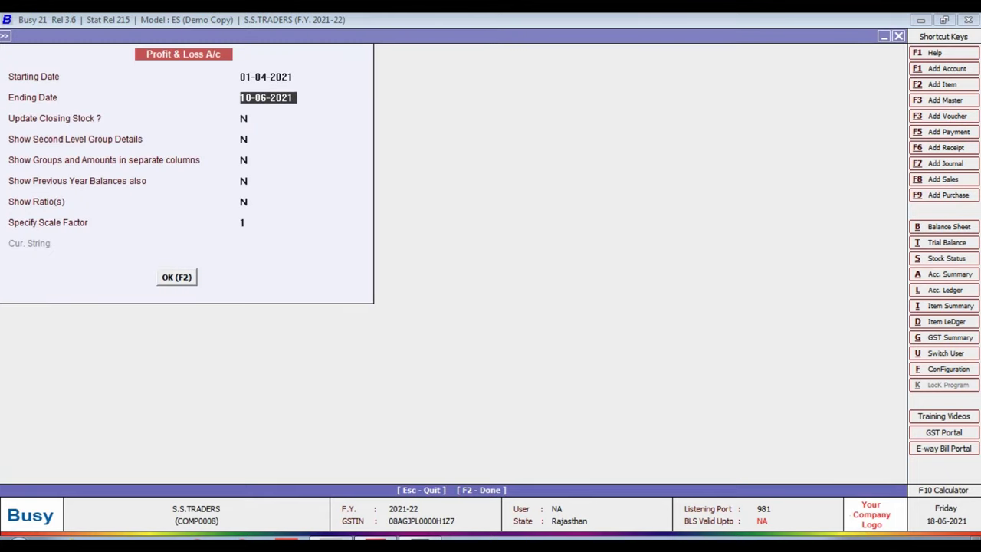
key(F2)
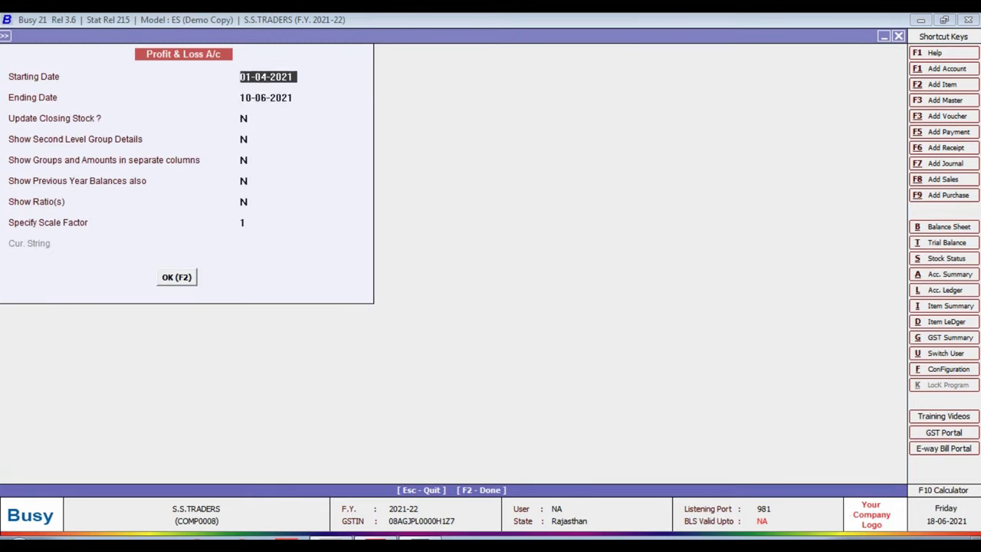
Check the Purchase amount on the debit side of the Profit & Loss account and close the report
key(Down)
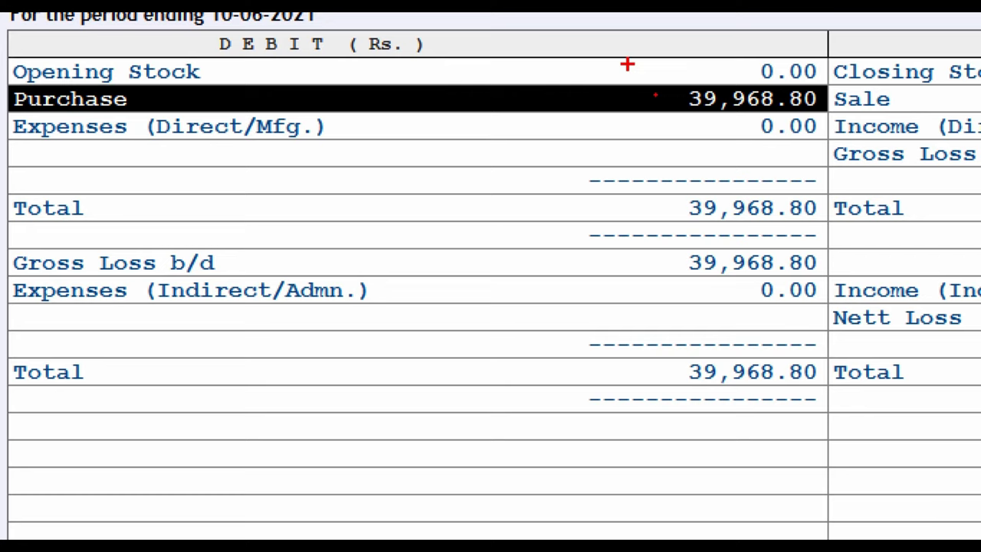
mouse_move(637, 72)
mouse_down()
mouse_move(700, 100)
mouse_move(840, 118)
mouse_up()
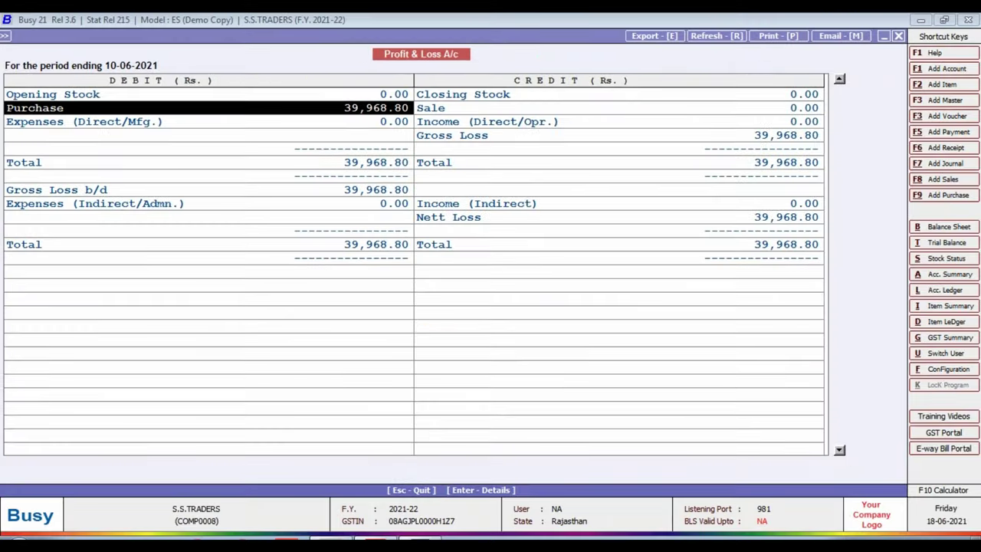
key(Escape)
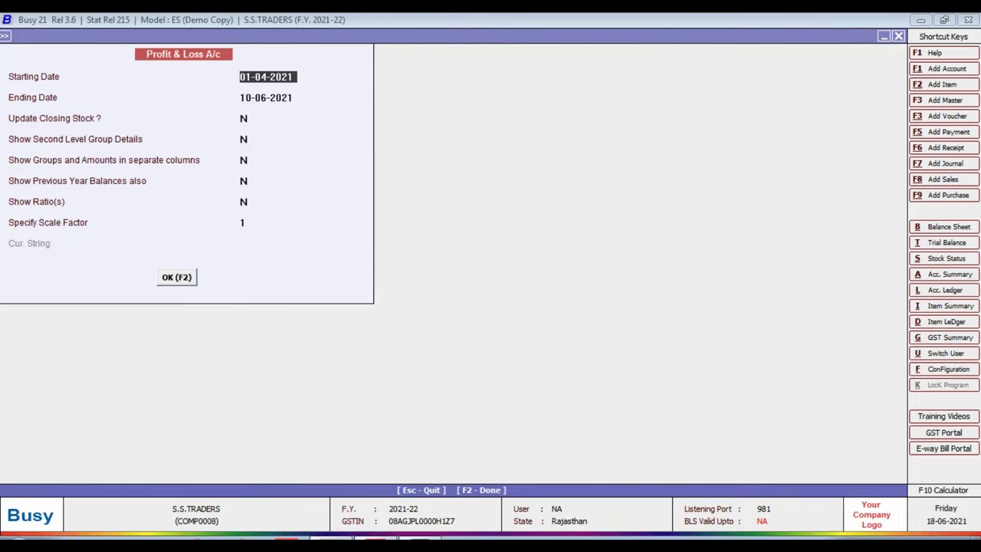